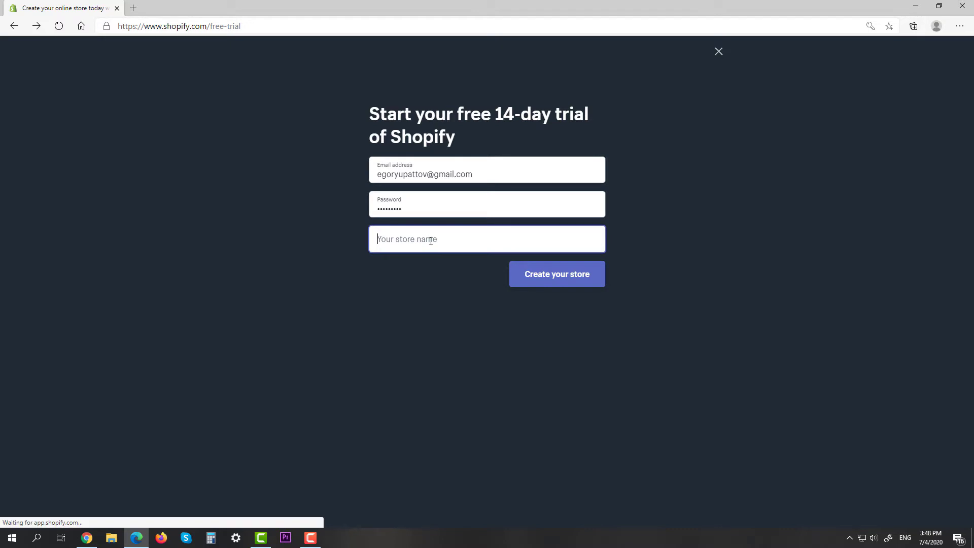
Name the store "Best Athletic Footwear" and create it.
{"action": "type", "text": "Athletic Footwear"}
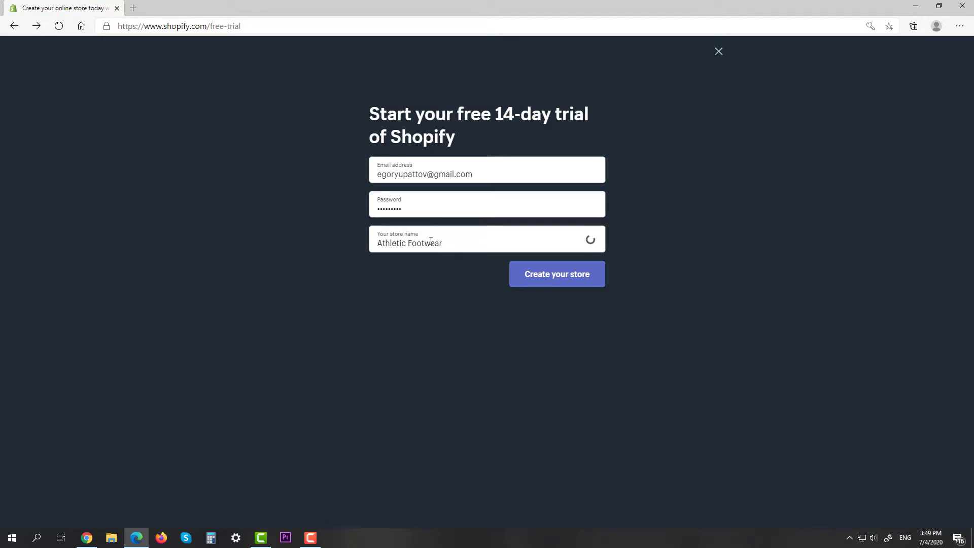
{"action": "key", "text": "Home"}
{"action": "type", "text": "Best"}
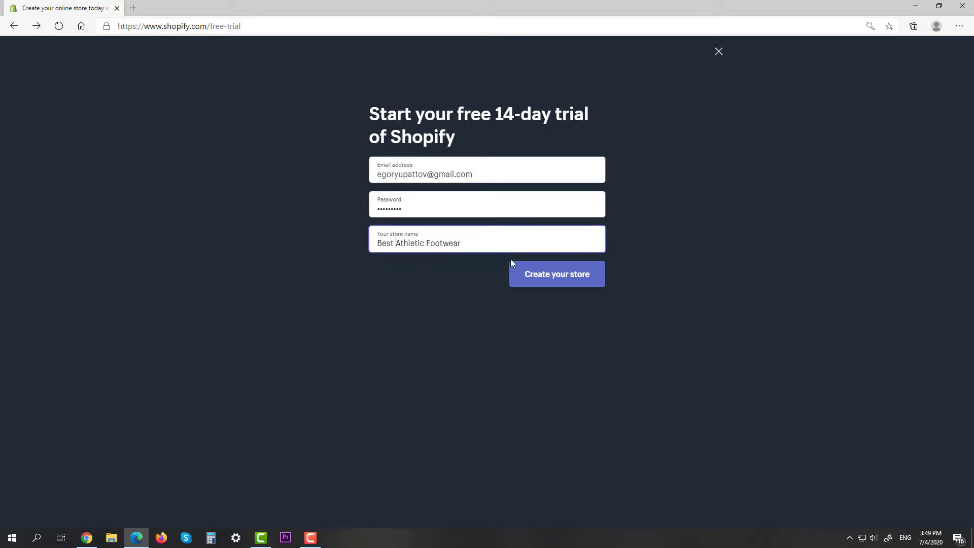
{"action": "left_click", "coordinate": [546, 282]}
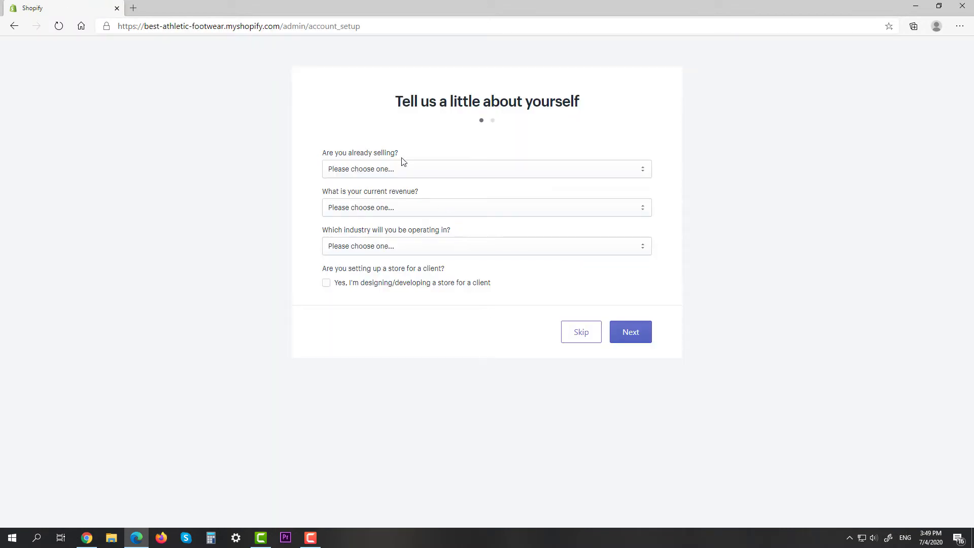
Answer the setup questions with "I'm just playing around", "₽0 RUB (I'm just getting started)" and Clothing, and continue to the address form.
{"action": "left_click", "coordinate": [398, 168]}
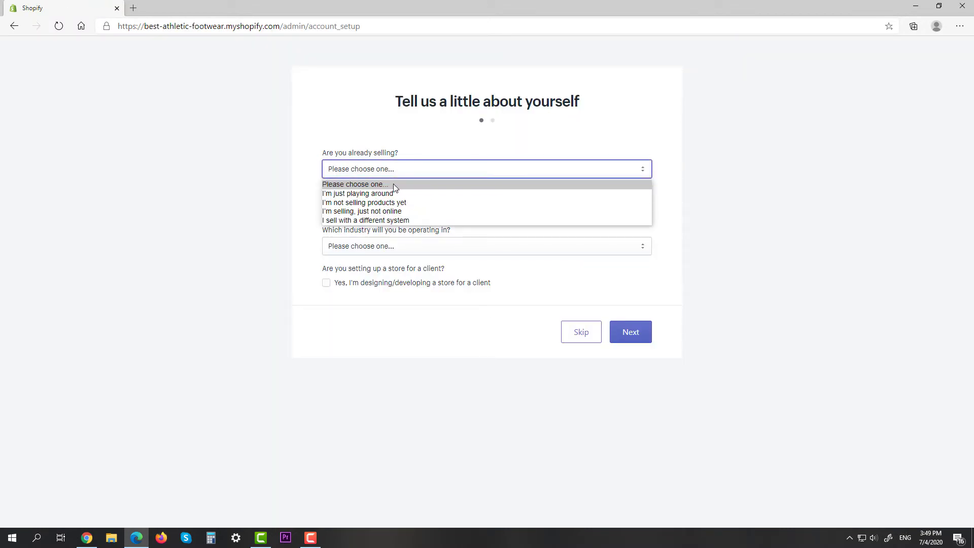
{"action": "left_click", "coordinate": [407, 194]}
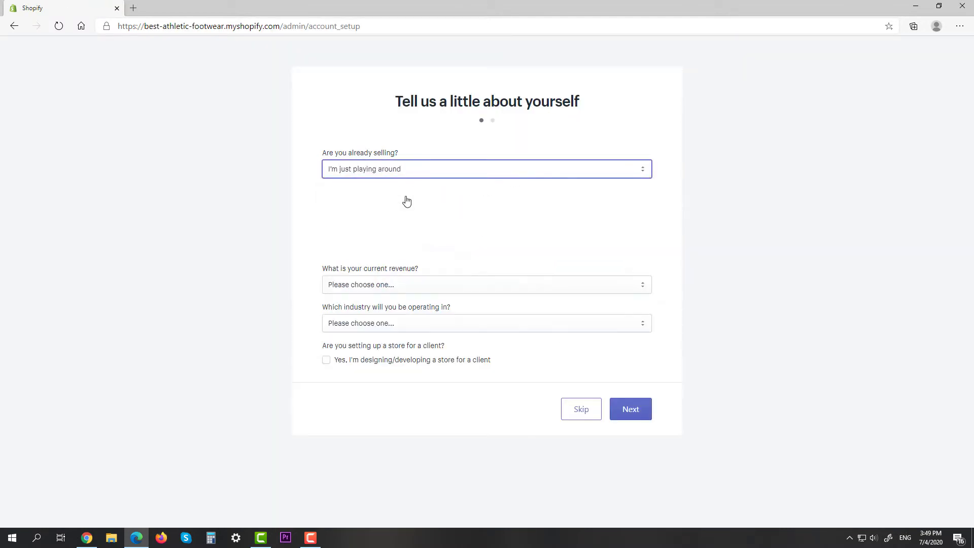
{"action": "left_click", "coordinate": [393, 284]}
{"action": "left_click", "coordinate": [393, 308]}
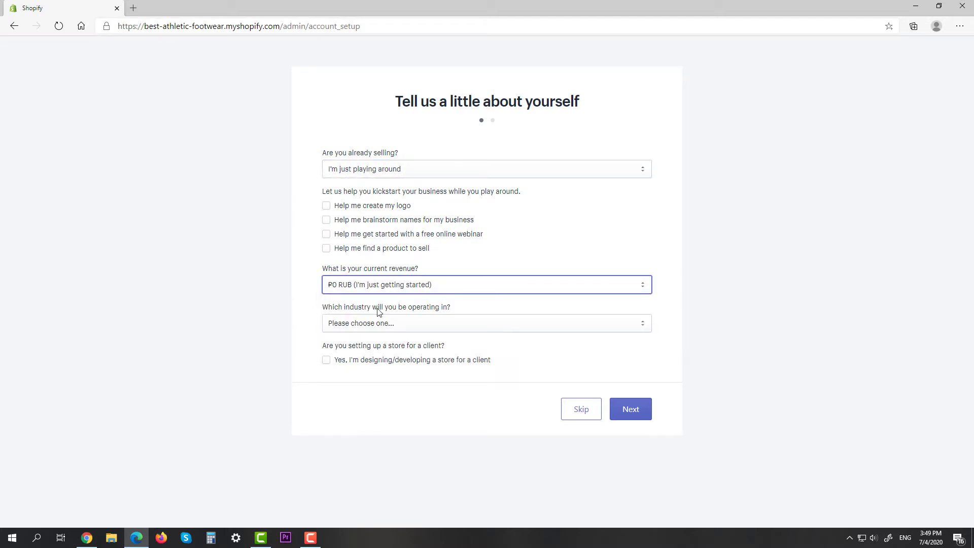
{"action": "left_click", "coordinate": [450, 322]}
{"action": "left_click", "coordinate": [408, 359]}
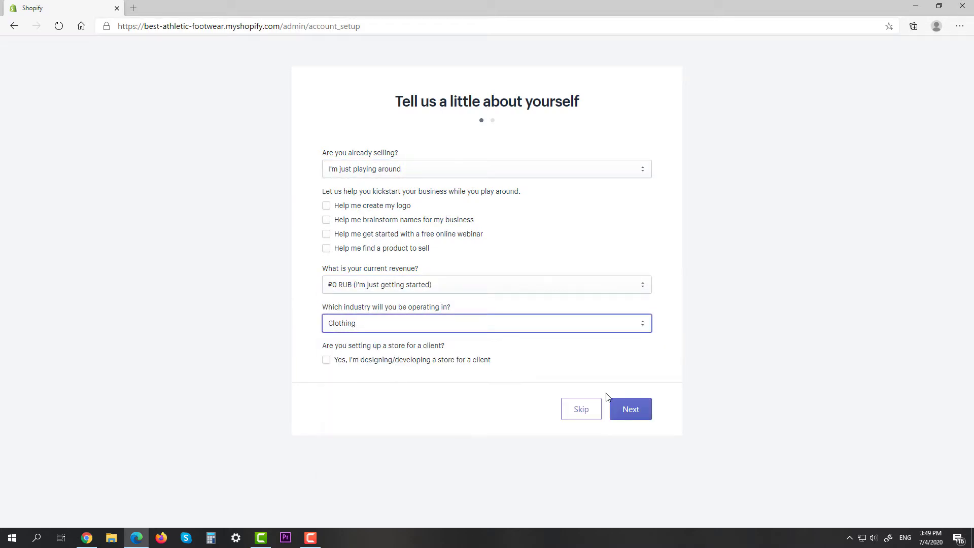
{"action": "left_click", "coordinate": [634, 410]}
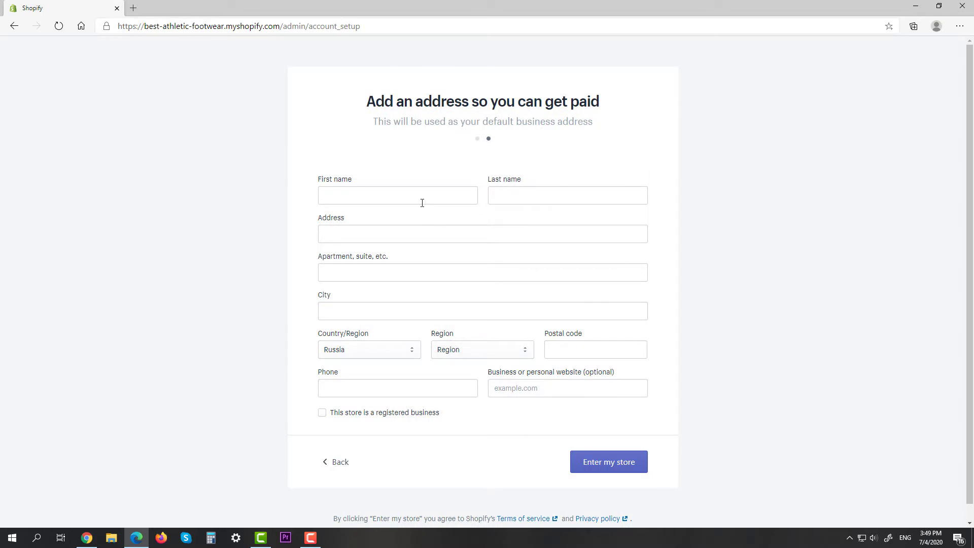
Enter the owner's first and last name, street address and city in the business address form.
{"action": "left_click", "coordinate": [419, 199]}
{"action": "type", "text": "Yupatov"}
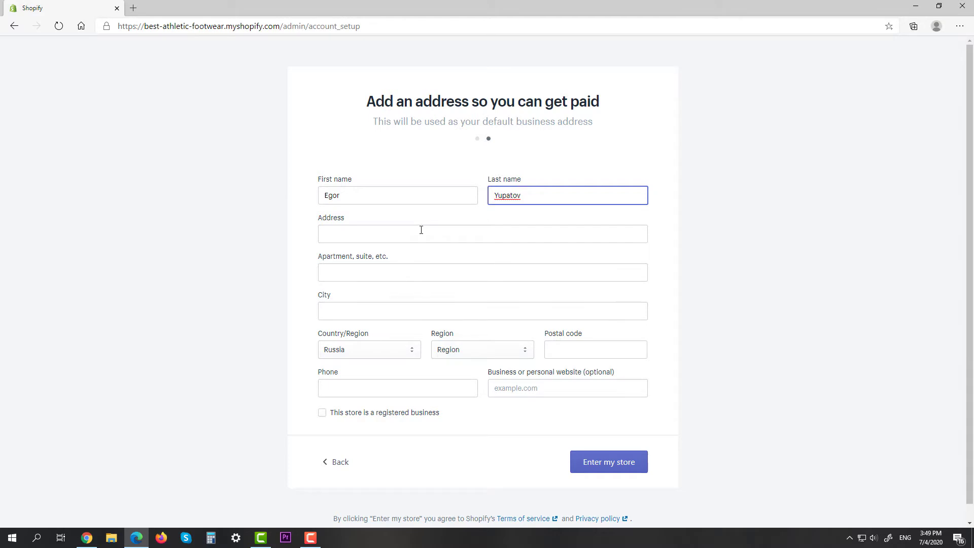
{"action": "left_click", "coordinate": [421, 230]}
{"action": "type", "text": "Puskin"}
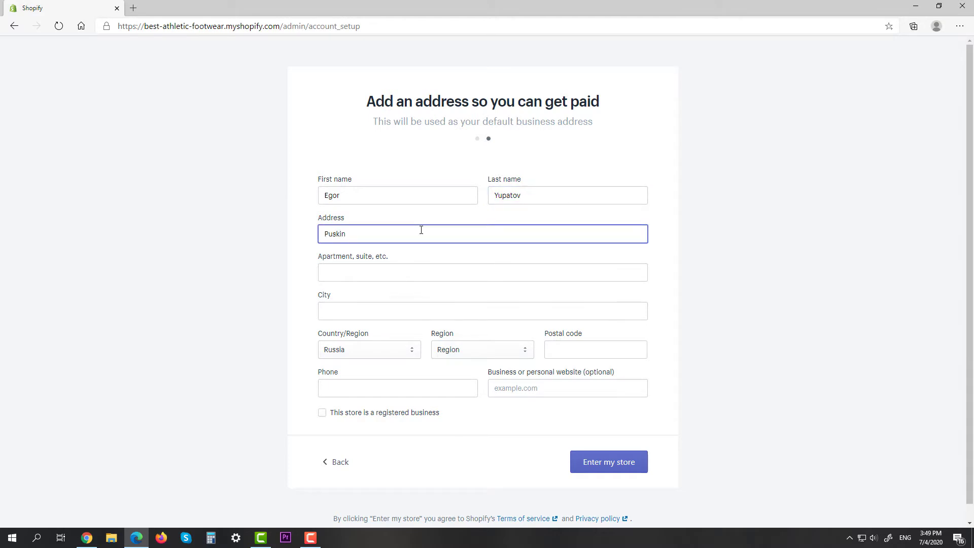
{"action": "key", "text": "BackSpace"}
{"action": "key", "text": "BackSpace"}
{"action": "key", "text": "BackSpace"}
{"action": "type", "text": "hkina"}
{"action": "left_click", "coordinate": [350, 309]}
{"action": "type", "text": "Saint-Petersburg"}
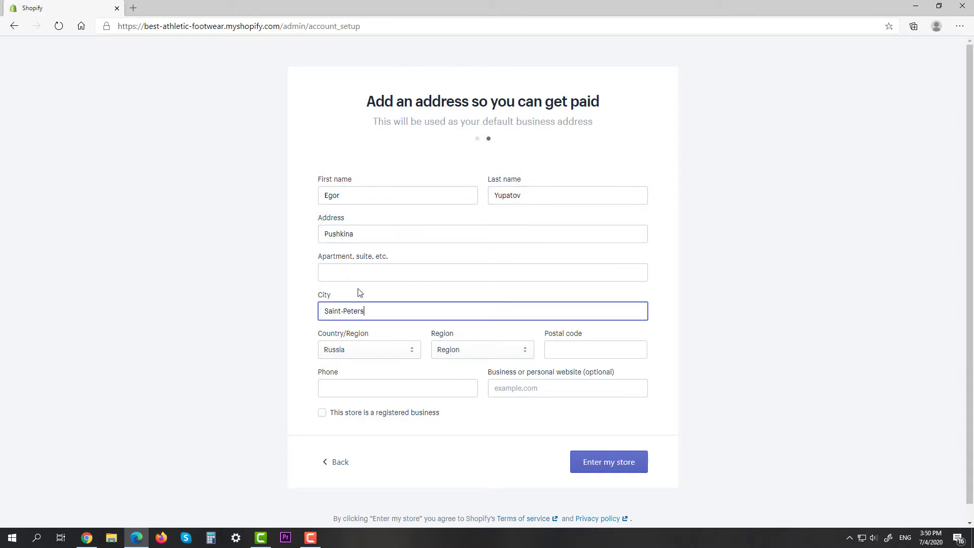
Complete the business address with the region, postal code and phone number, and enter the store.
{"action": "left_click", "coordinate": [473, 348]}
{"action": "scroll", "coordinate": [485, 272], "scroll_direction": "down", "scroll_amount": 5}
{"action": "left_click_drag", "start_coordinate": [530, 209], "coordinate": [531, 311]}
{"action": "scroll", "coordinate": [491, 239], "scroll_direction": "up", "scroll_amount": 1}
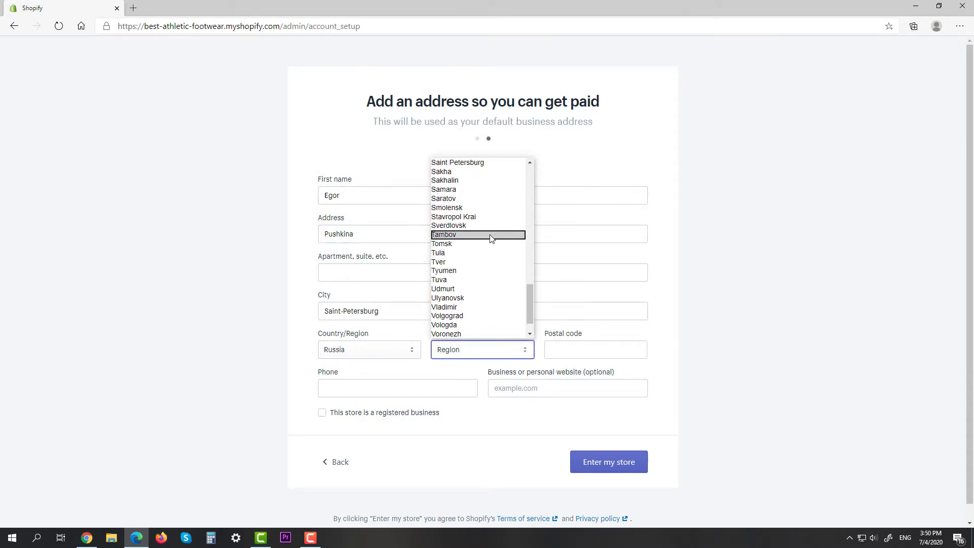
{"action": "left_click", "coordinate": [472, 163]}
{"action": "left_click", "coordinate": [555, 356]}
{"action": "type", "text": "191145"}
{"action": "left_click", "coordinate": [429, 384]}
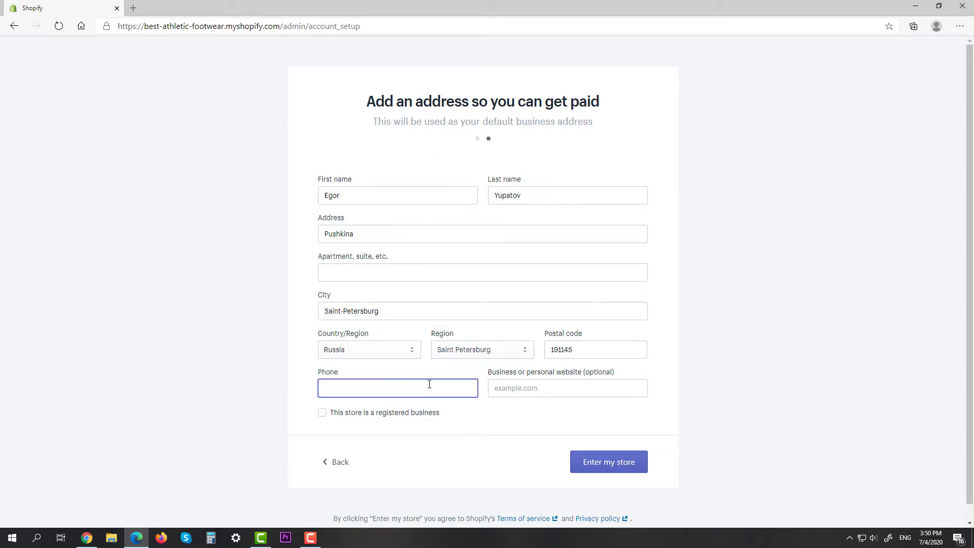
{"action": "type", "text": "+***********"}
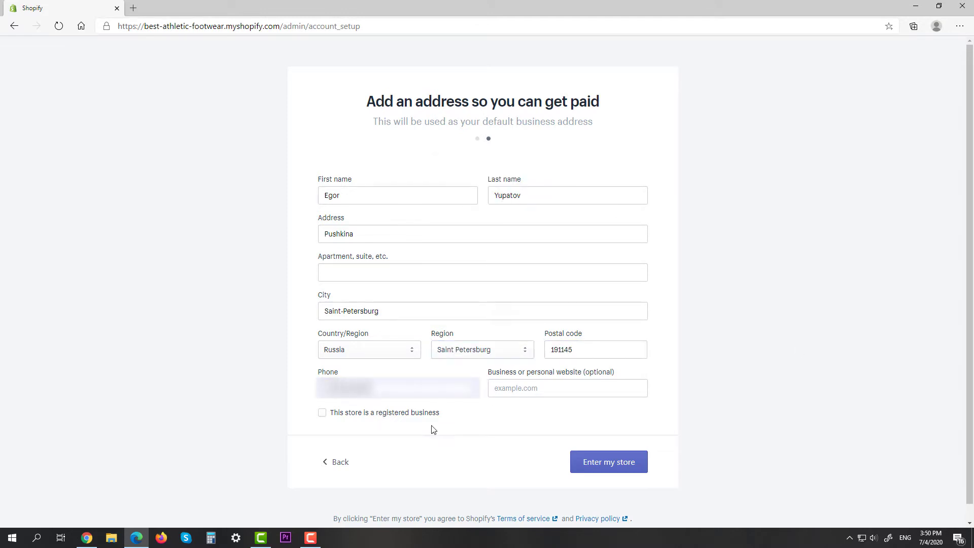
{"action": "left_click", "coordinate": [601, 465]}
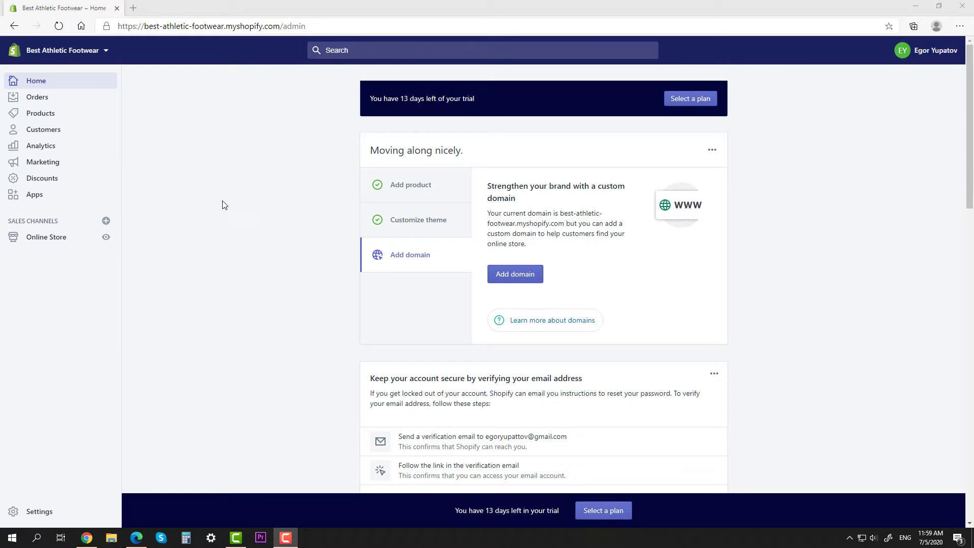
Preview the online store's home page from header to footer, and return to the admin.
{"action": "left_click", "coordinate": [106, 237]}
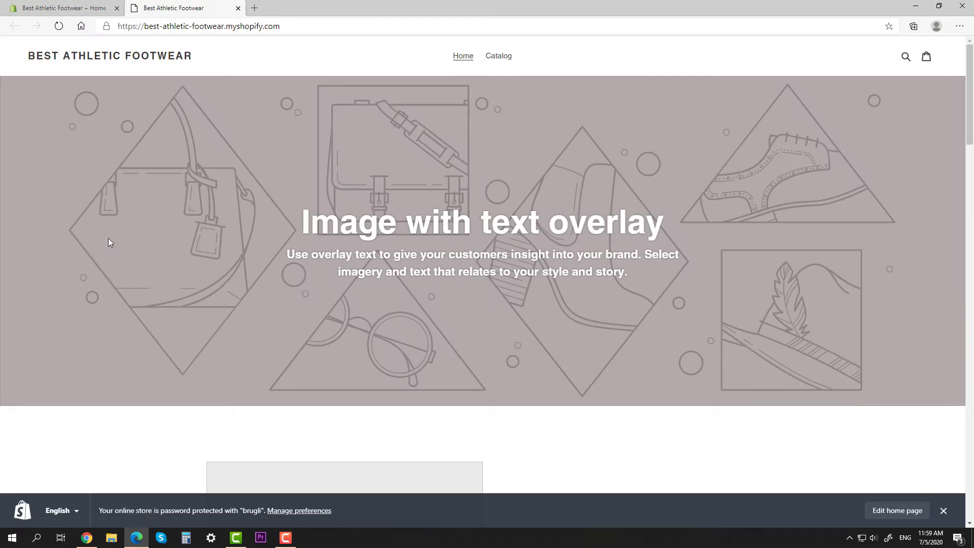
{"action": "scroll", "coordinate": [206, 168], "scroll_direction": "down", "scroll_amount": 10}
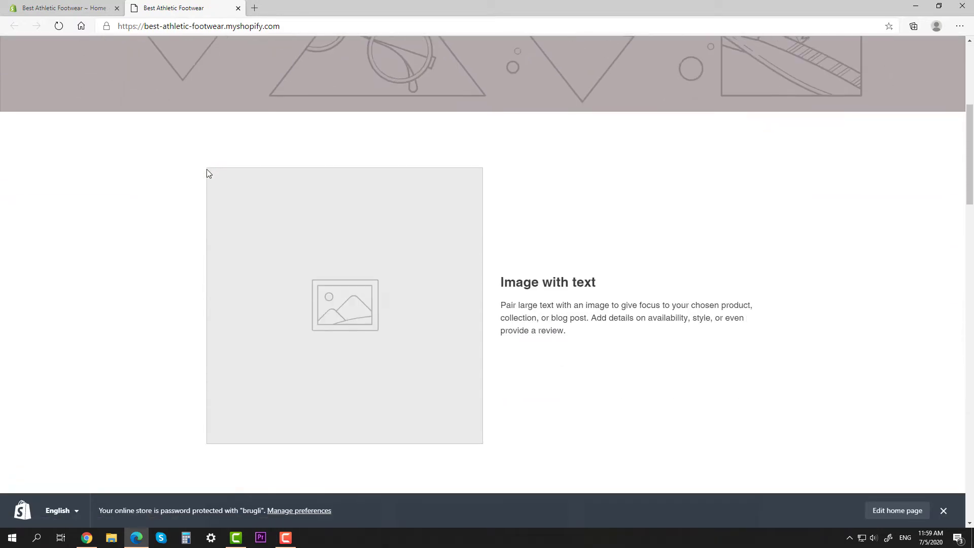
{"action": "scroll", "coordinate": [207, 173], "scroll_direction": "down", "scroll_amount": 15}
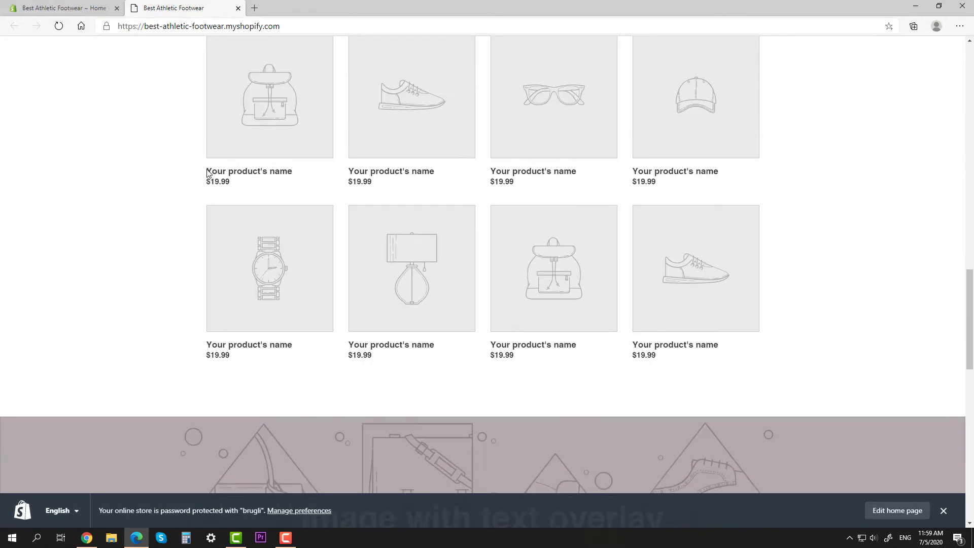
{"action": "scroll", "coordinate": [208, 174], "scroll_direction": "down", "scroll_amount": 8}
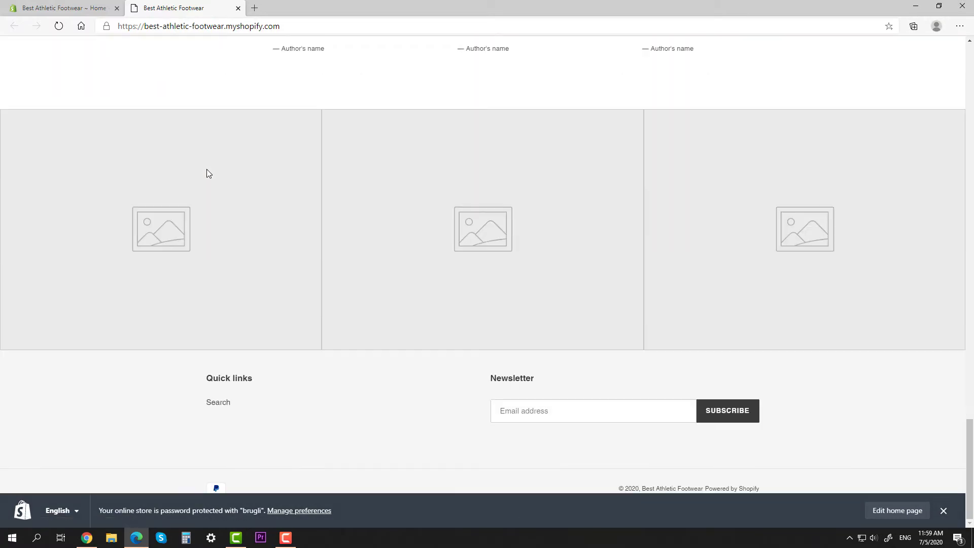
{"action": "scroll", "coordinate": [206, 169], "scroll_direction": "up", "scroll_amount": 20}
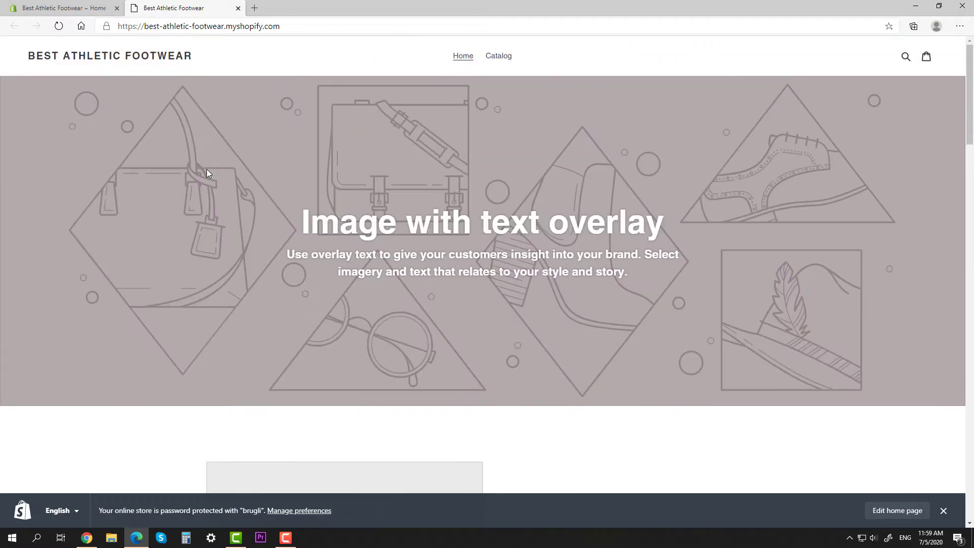
{"action": "left_click", "coordinate": [238, 8]}
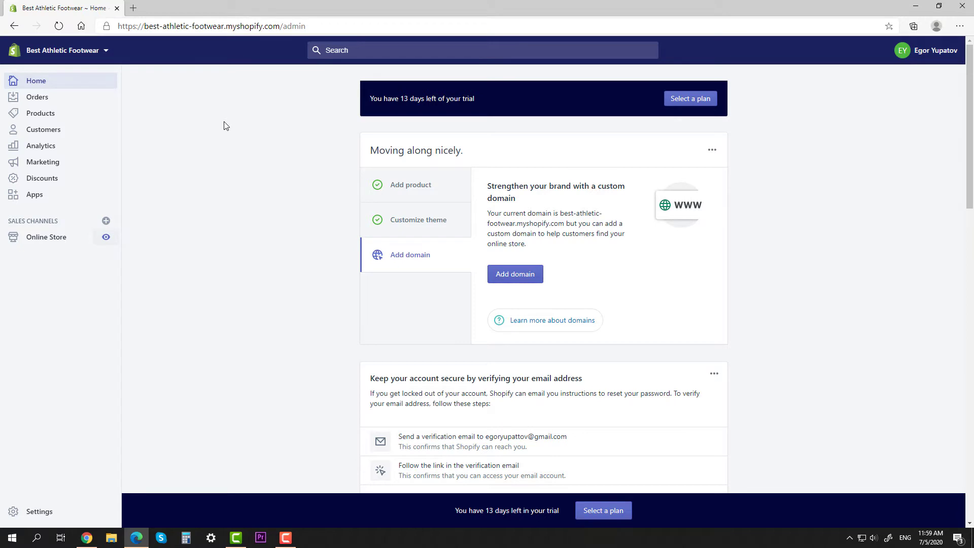
Add a new product with "Running shoe" as both its title and description.
{"action": "left_click", "coordinate": [56, 118]}
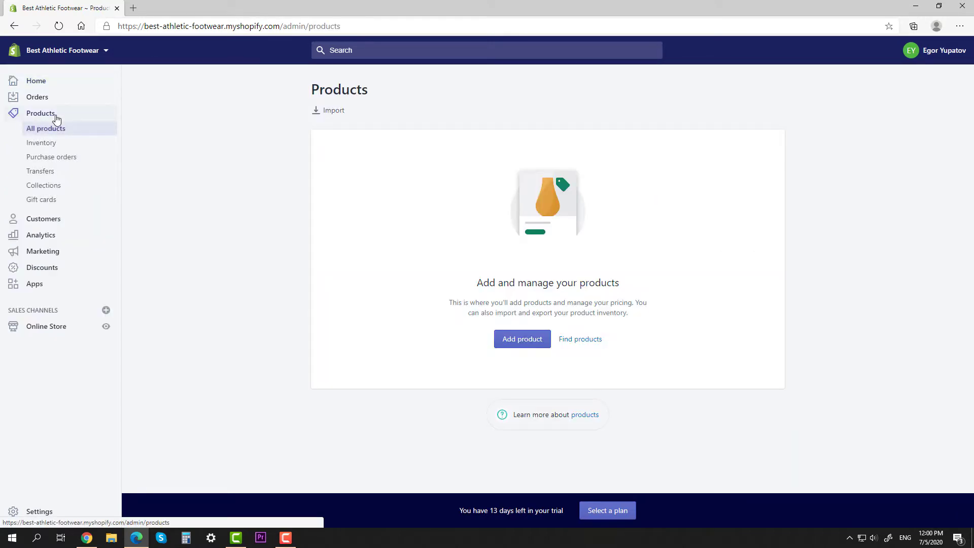
{"action": "left_click", "coordinate": [505, 340]}
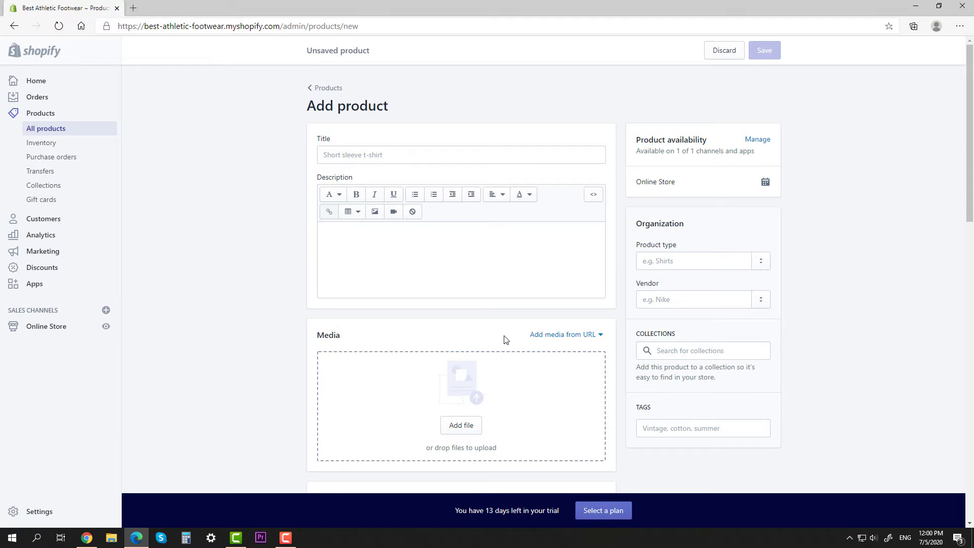
{"action": "left_click", "coordinate": [395, 158]}
{"action": "type", "text": "Running shoe"}
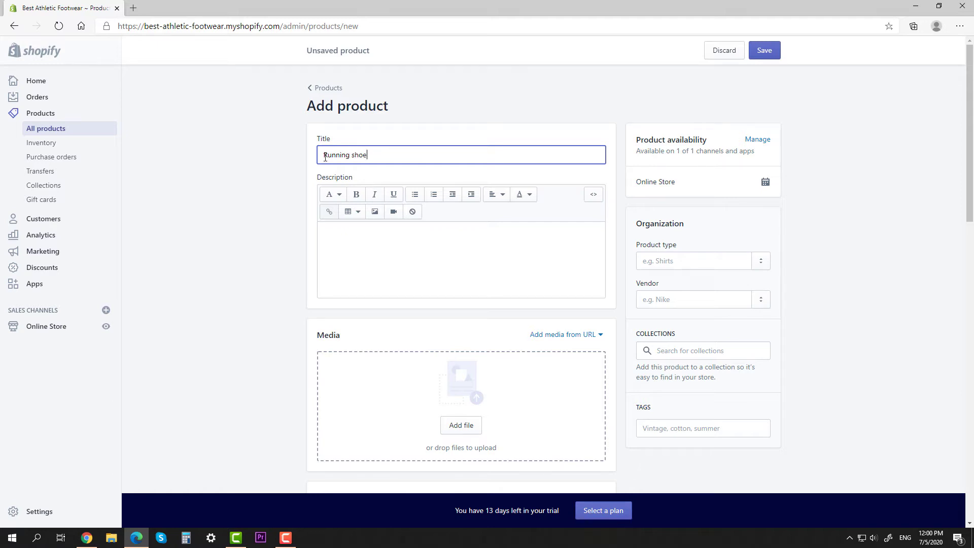
{"action": "key", "text": "ctrl+a"}
{"action": "key", "text": "ctrl+c"}
{"action": "left_click", "coordinate": [383, 226]}
{"action": "key", "text": "ctrl+v"}
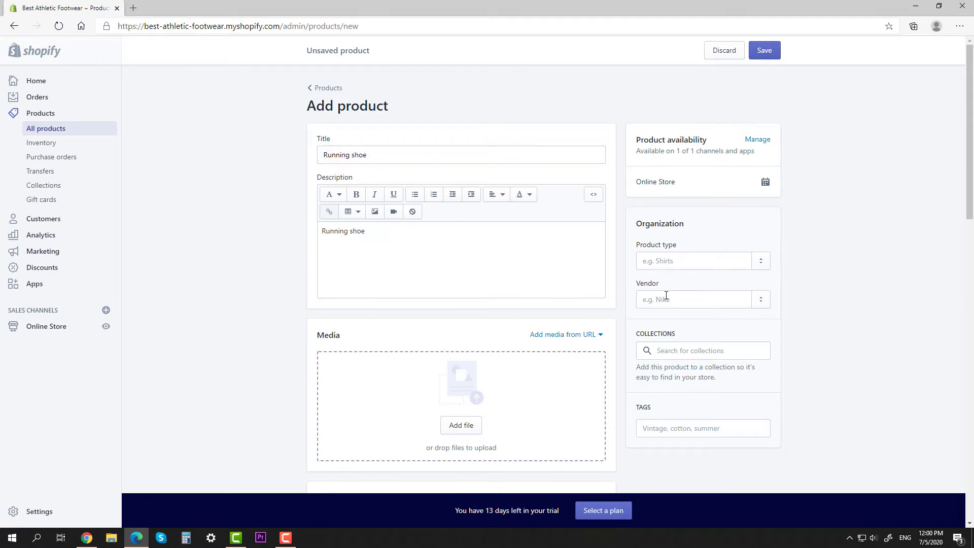
Set the product's vendor to Nike.
{"action": "left_click", "coordinate": [666, 296]}
{"action": "type", "text": "Nike"}
{"action": "left_click", "coordinate": [818, 278]}
Upload the running shoe image to the product's media.
{"action": "scroll", "coordinate": [542, 265], "scroll_direction": "down", "scroll_amount": 1}
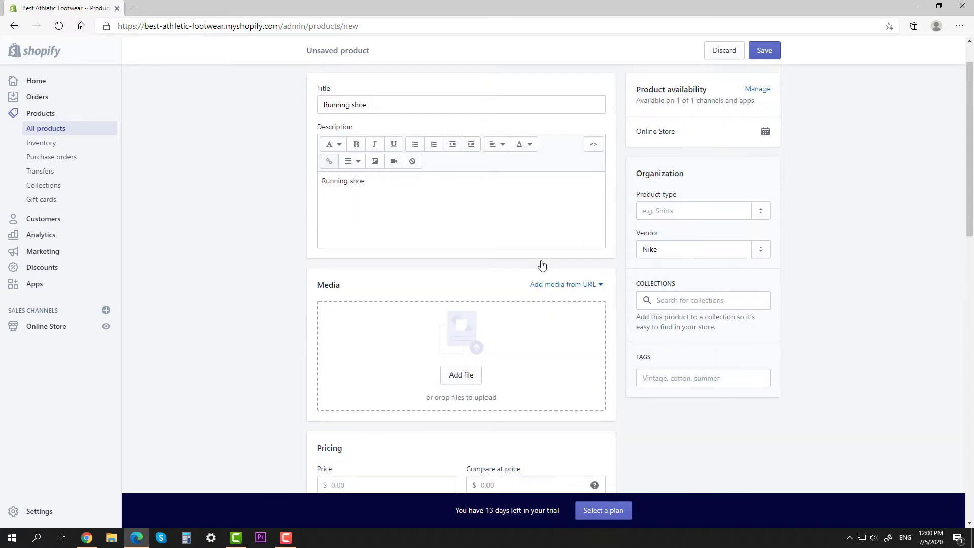
{"action": "scroll", "coordinate": [542, 264], "scroll_direction": "down", "scroll_amount": 2}
{"action": "left_click", "coordinate": [460, 278]}
{"action": "double_click", "coordinate": [167, 147]}
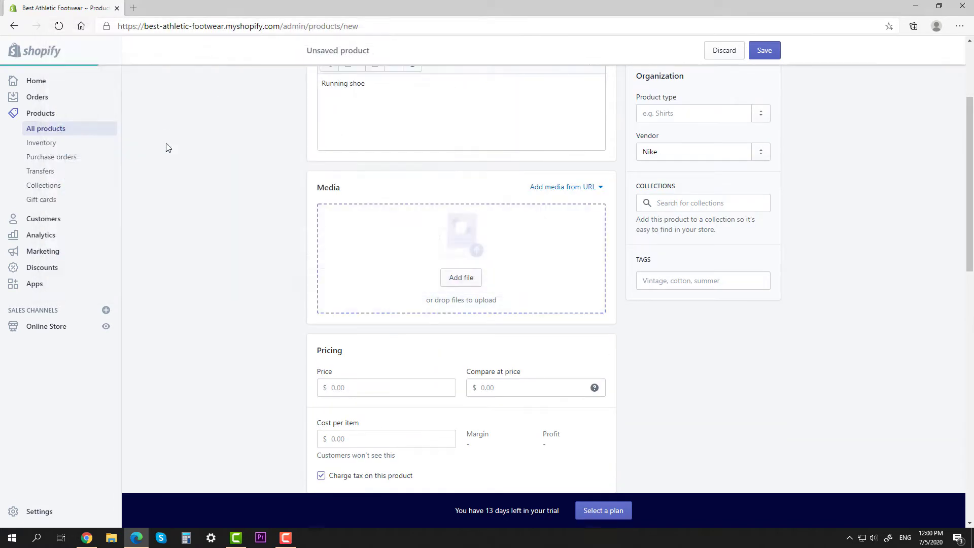
Set the product's price to $100.00 and its available quantity to 5.
{"action": "scroll", "coordinate": [226, 277], "scroll_direction": "down", "scroll_amount": 1}
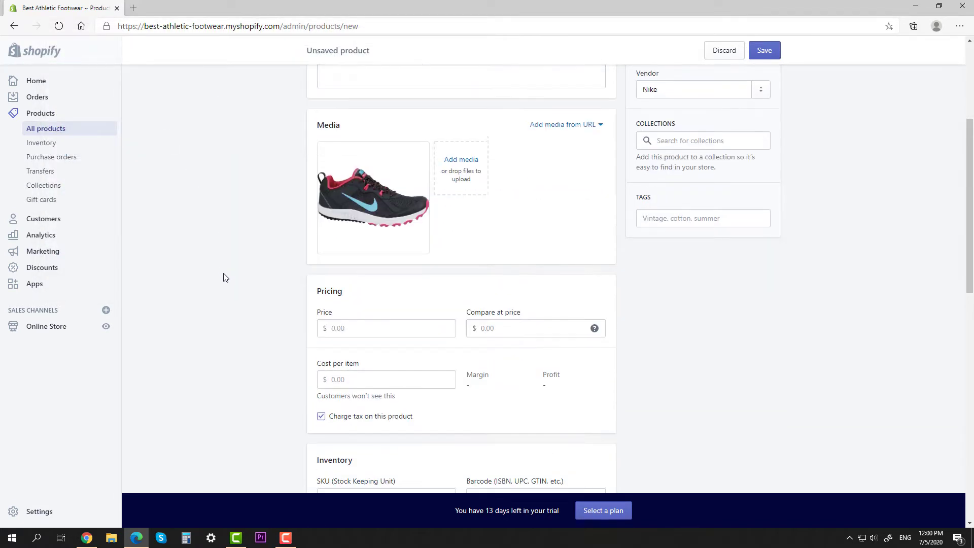
{"action": "left_click", "coordinate": [361, 311]}
{"action": "type", "text": "10000"}
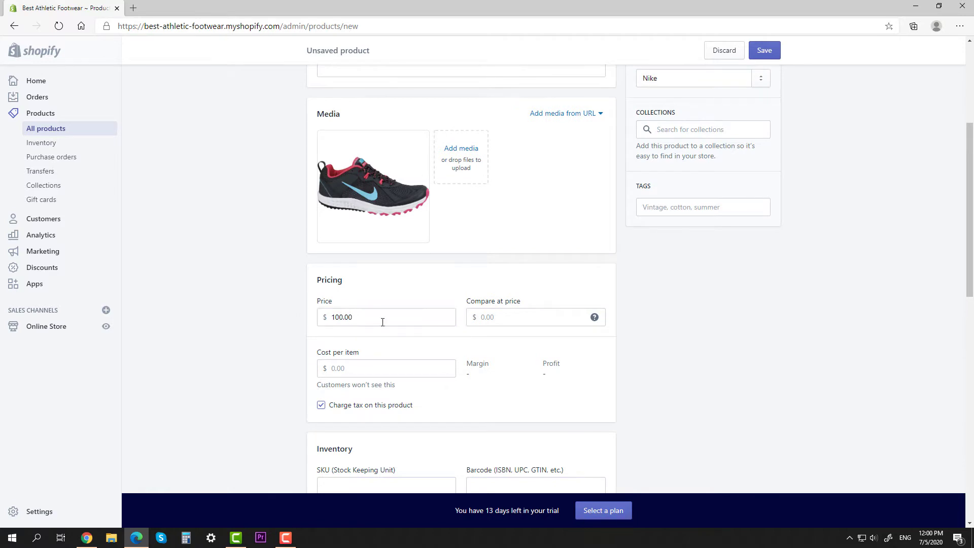
{"action": "scroll", "coordinate": [435, 268], "scroll_direction": "down", "scroll_amount": 5}
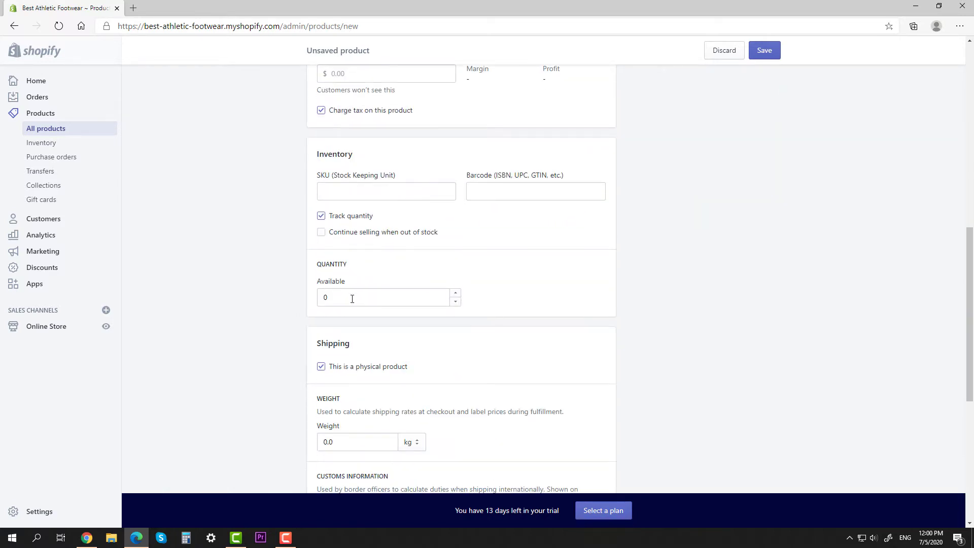
{"action": "double_click", "coordinate": [352, 299]}
{"action": "type", "text": "5"}
{"action": "left_click", "coordinate": [493, 276]}
Set the shipping weight to 2.0 kg and the country of origin to United States.
{"action": "scroll", "coordinate": [493, 276], "scroll_direction": "down", "scroll_amount": 4}
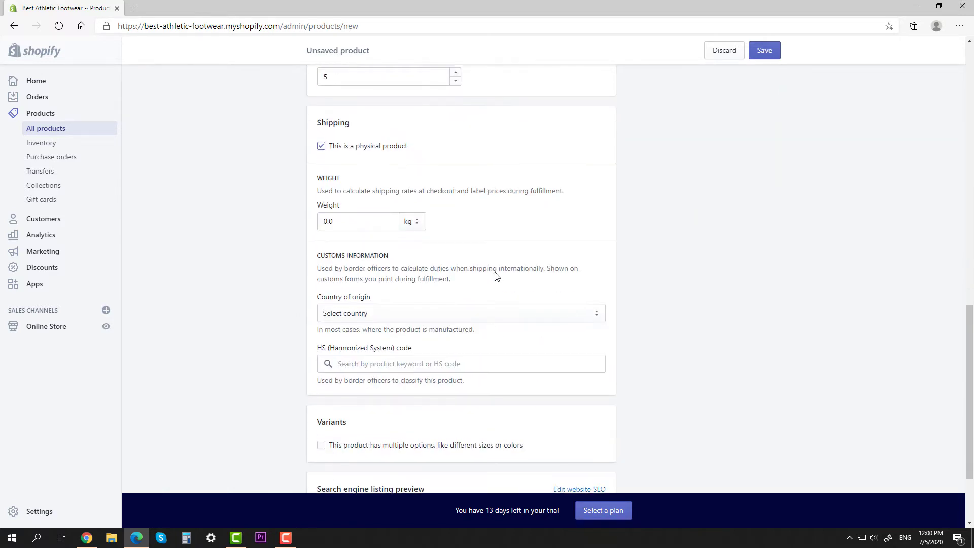
{"action": "double_click", "coordinate": [352, 220]}
{"action": "type", "text": "2"}
{"action": "left_click", "coordinate": [480, 223]}
{"action": "scroll", "coordinate": [479, 218], "scroll_direction": "down", "scroll_amount": 2}
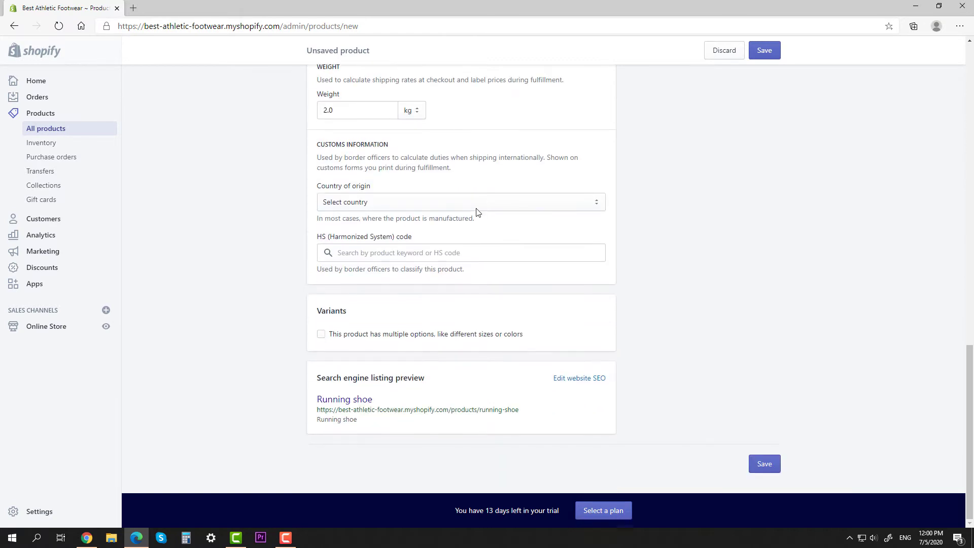
{"action": "left_click", "coordinate": [477, 205]}
{"action": "scroll", "coordinate": [561, 261], "scroll_direction": "down", "scroll_amount": 8}
{"action": "left_click_drag", "start_coordinate": [602, 258], "coordinate": [615, 380]}
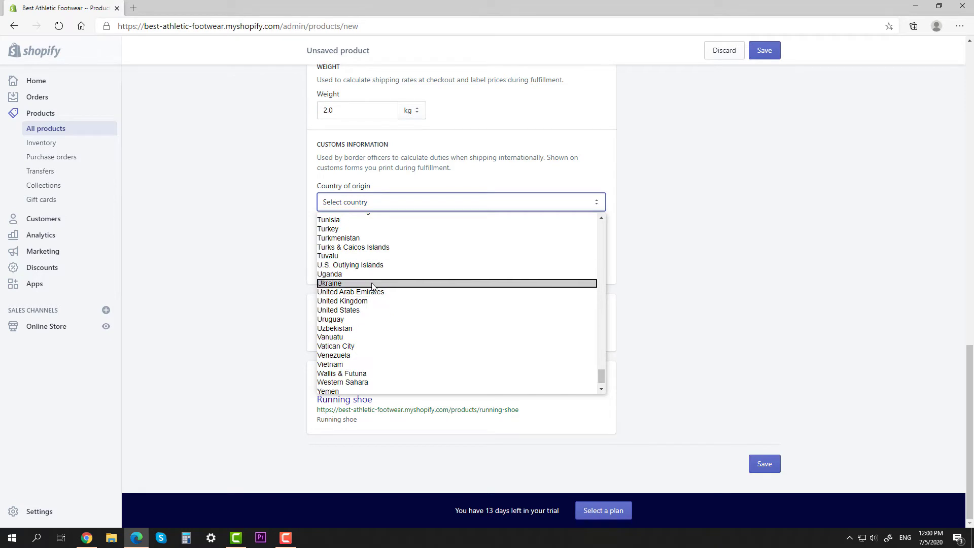
{"action": "left_click", "coordinate": [374, 310]}
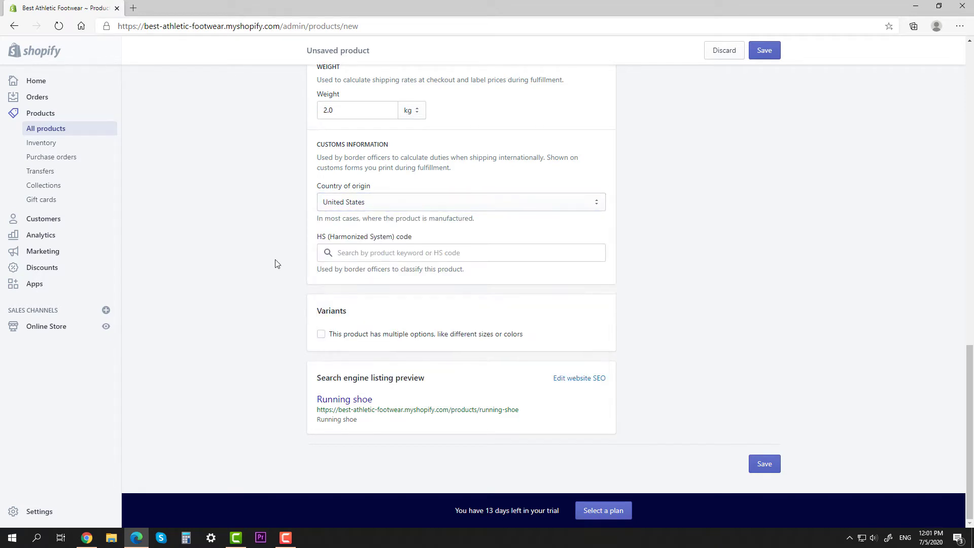
Enable multiple options for the product and add the Size values 36, 38 and 40.
{"action": "left_click", "coordinate": [321, 335]}
{"action": "scroll", "coordinate": [363, 289], "scroll_direction": "down", "scroll_amount": 2}
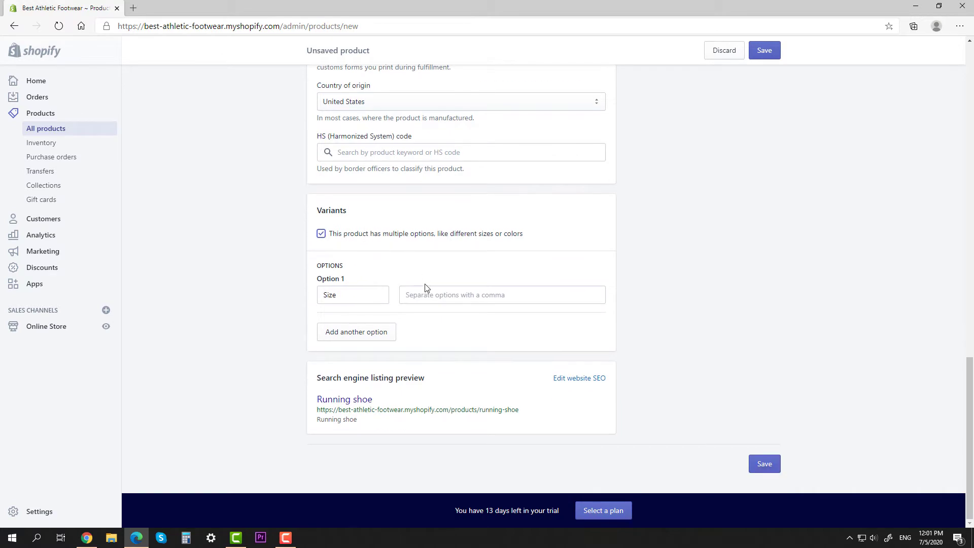
{"action": "left_click", "coordinate": [425, 288]}
{"action": "type", "text": "36,"}
{"action": "type", "text": "38"}
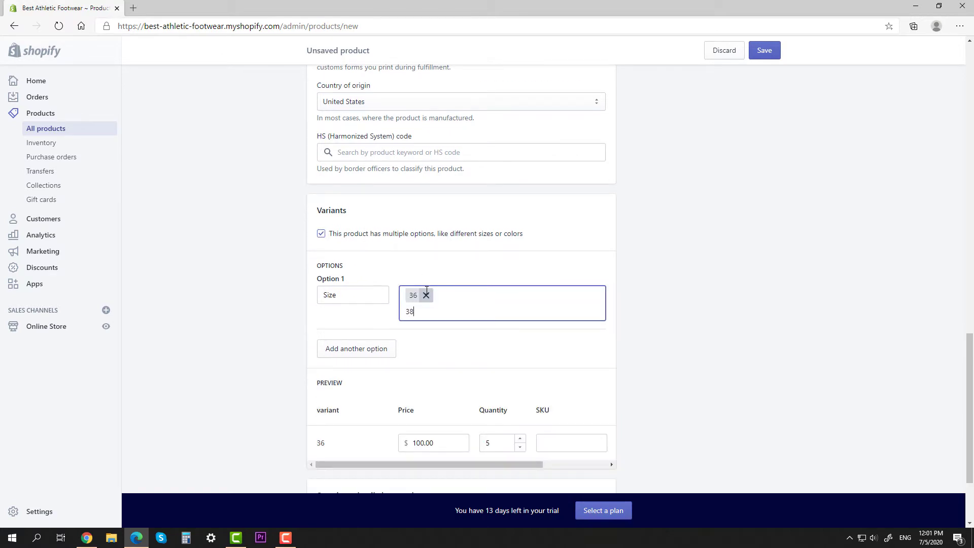
{"action": "type", "text": ",40,"}
Add a second product option, Color, with the values Red, Blue and Green.
{"action": "left_click", "coordinate": [369, 345]}
{"action": "scroll", "coordinate": [369, 348], "scroll_direction": "down", "scroll_amount": 2}
{"action": "left_click", "coordinate": [425, 289]}
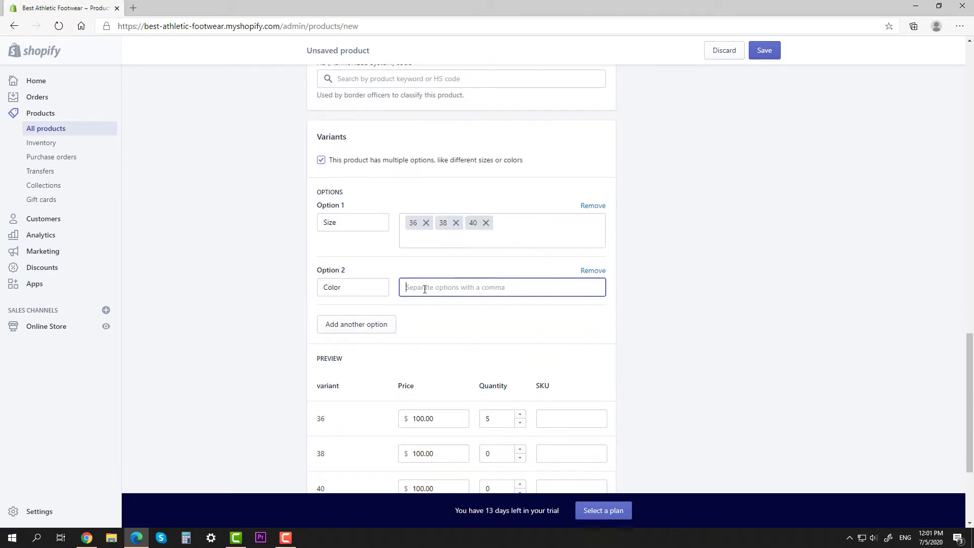
{"action": "type", "text": "Red,Blue,"}
{"action": "type", "text": "Gr"}
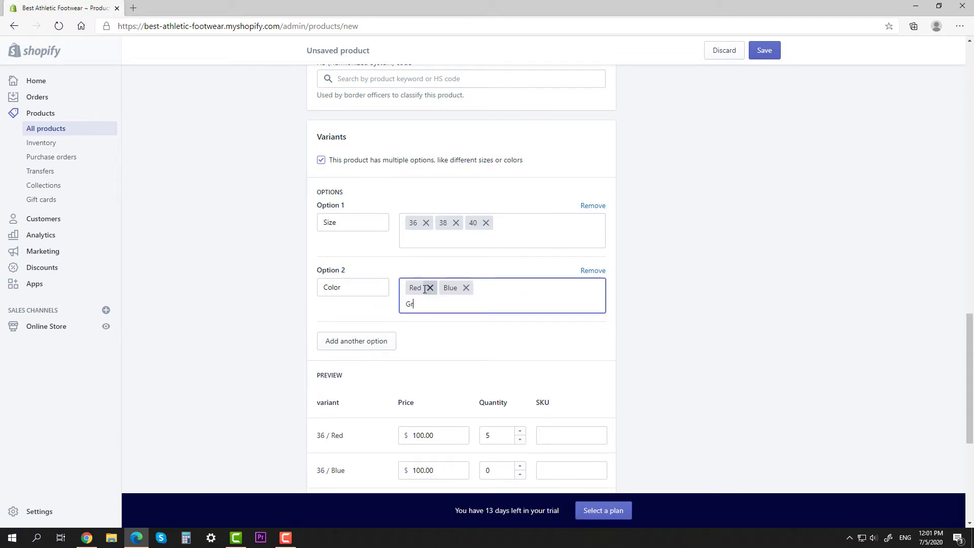
{"action": "type", "text": "een,"}
Add a third product option, Style, with the value Sport.
{"action": "left_click", "coordinate": [374, 340]}
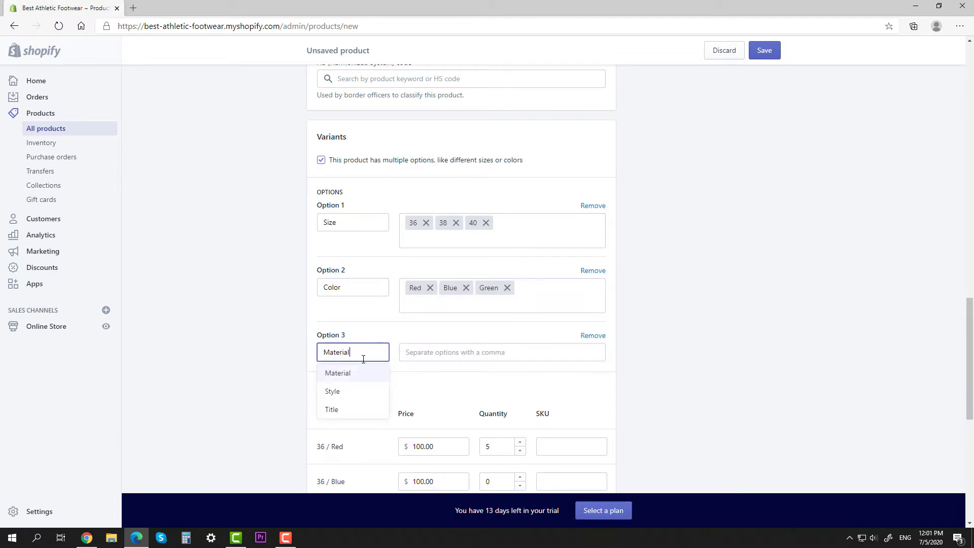
{"action": "left_click", "coordinate": [345, 394]}
{"action": "left_click", "coordinate": [433, 352]}
{"action": "type", "text": "Sport,"}
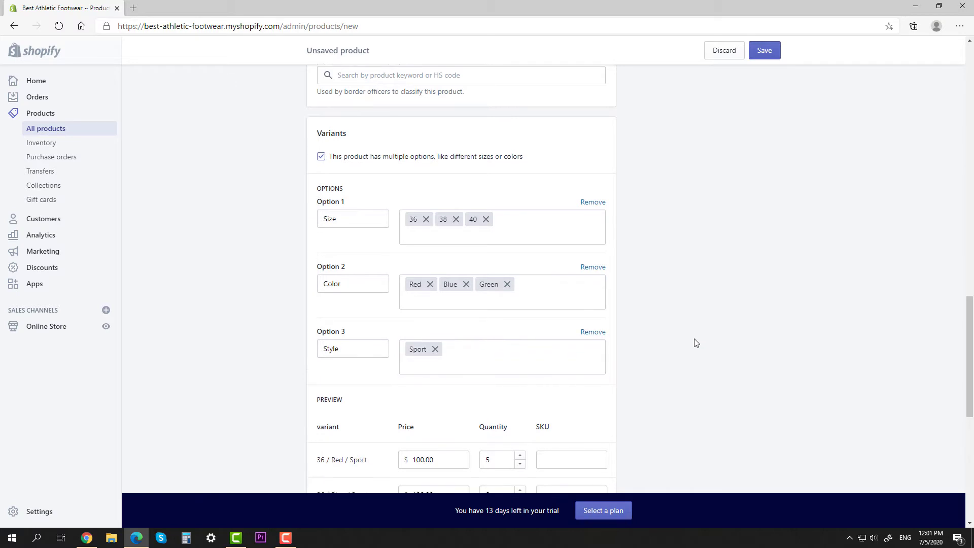
Save the running shoe product and preview it.
{"action": "scroll", "coordinate": [483, 259], "scroll_direction": "down", "scroll_amount": 8}
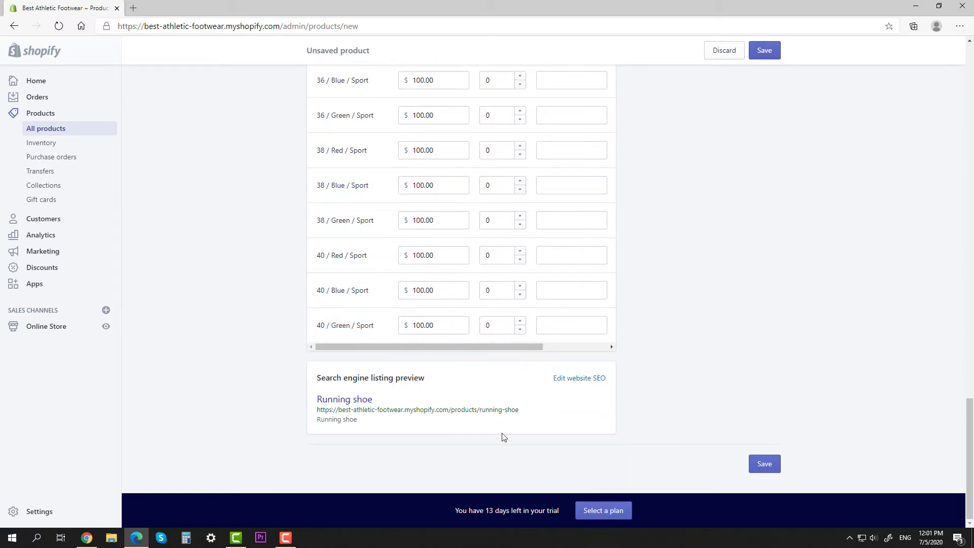
{"action": "left_click", "coordinate": [765, 464]}
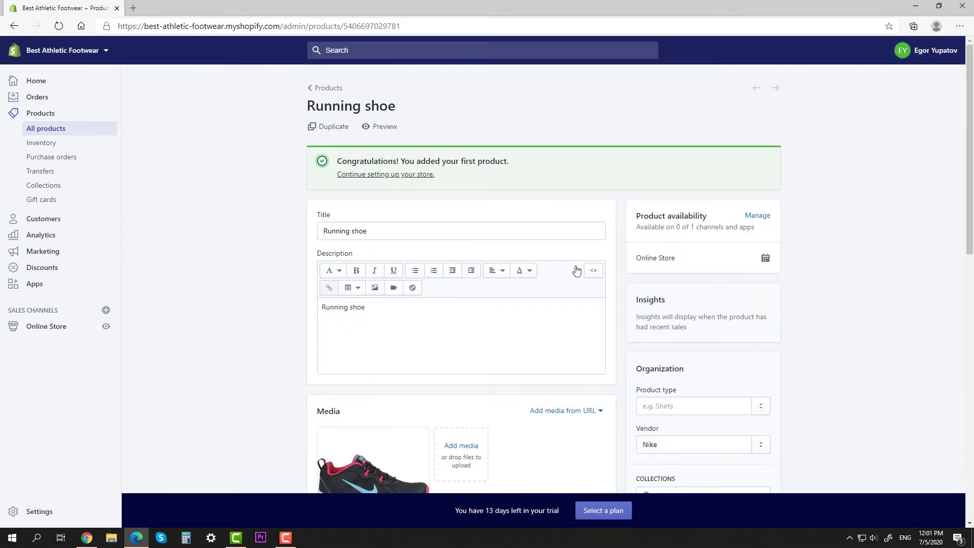
{"action": "left_click", "coordinate": [393, 125]}
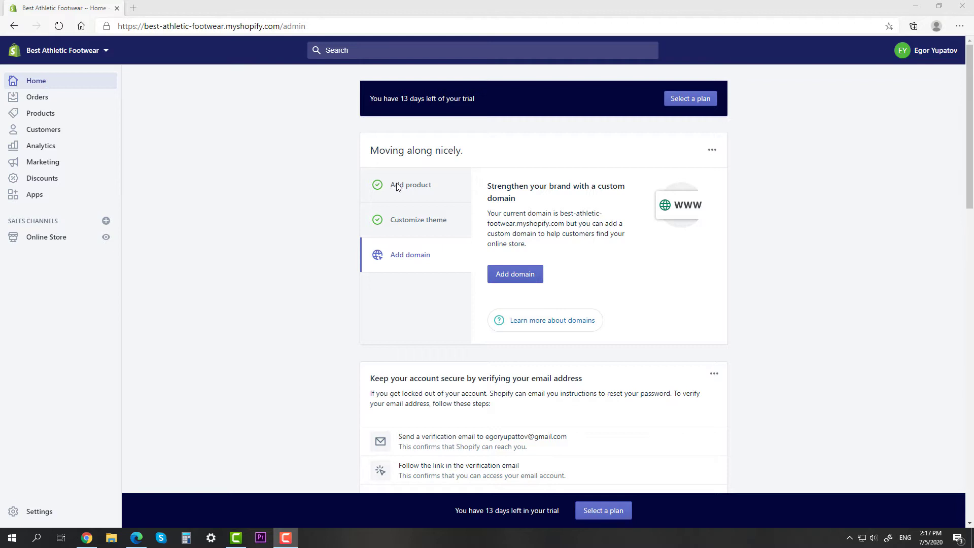
Open the online store's themes and browse Shopify's free themes.
{"action": "left_click", "coordinate": [23, 239]}
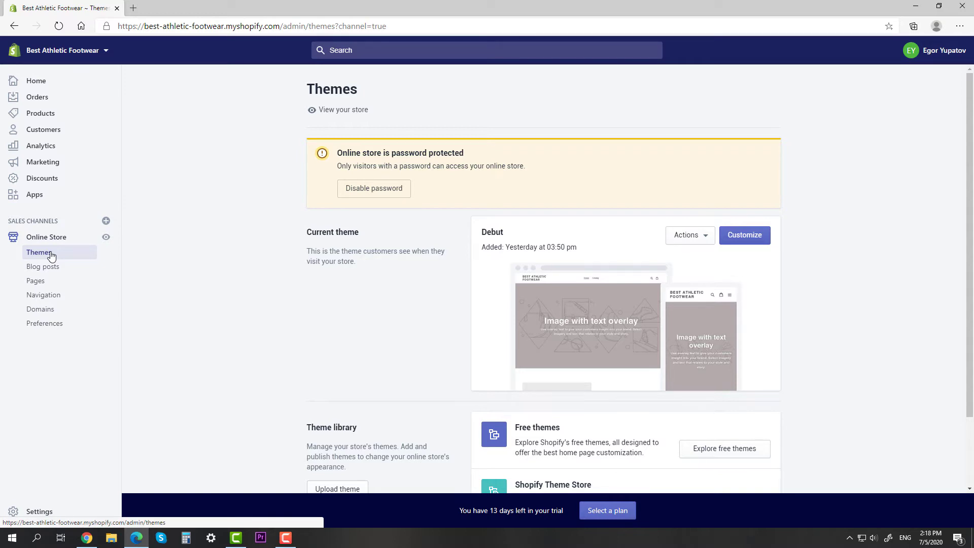
{"action": "scroll", "coordinate": [460, 307], "scroll_direction": "down", "scroll_amount": 2}
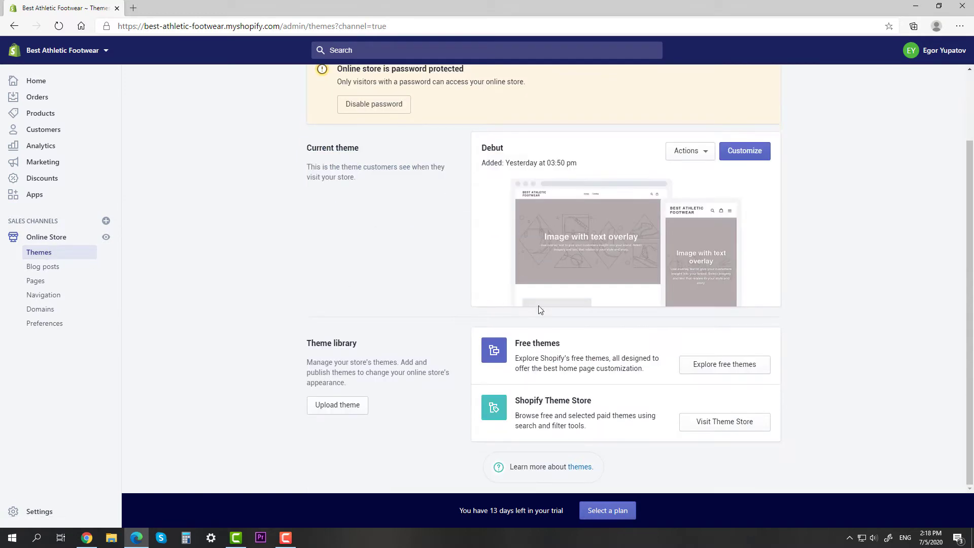
{"action": "left_click", "coordinate": [706, 366]}
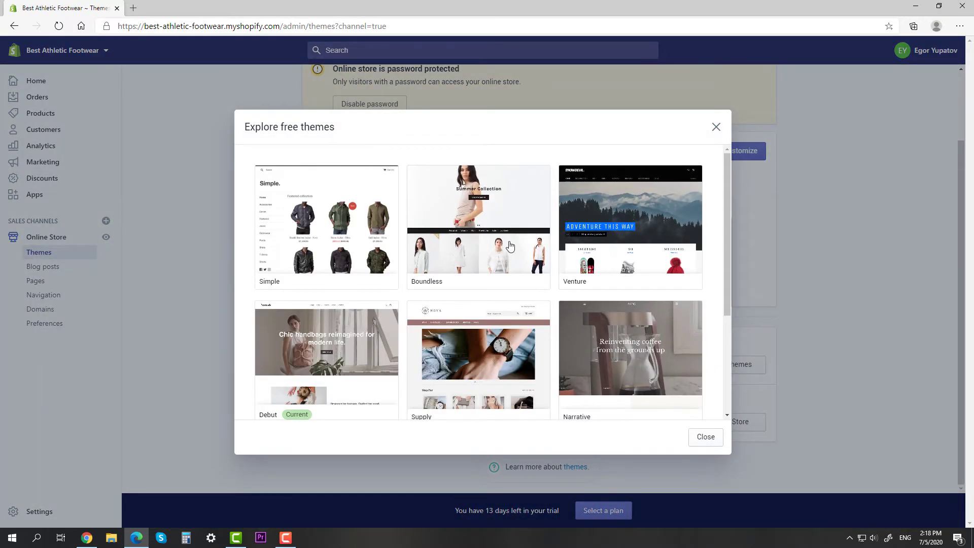
{"action": "scroll", "coordinate": [510, 246], "scroll_direction": "down", "scroll_amount": 3}
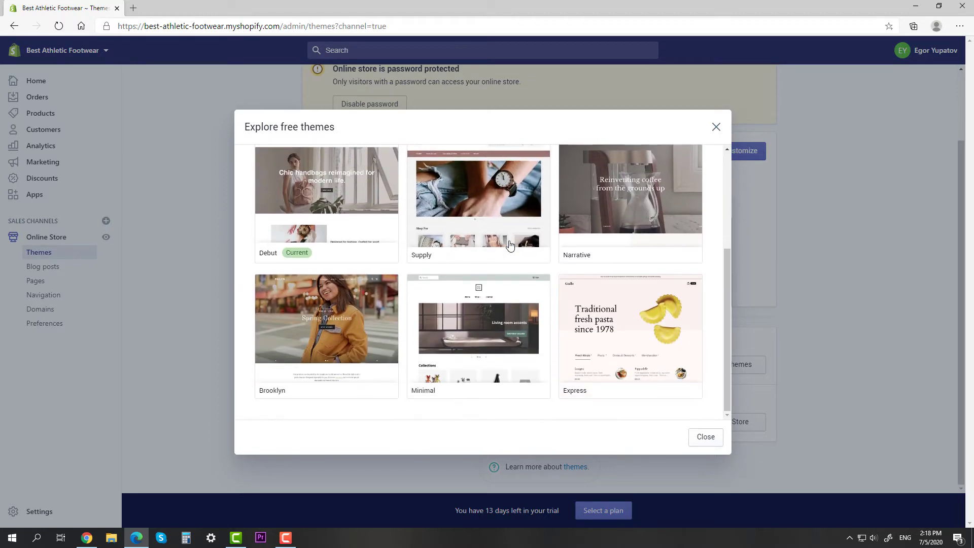
{"action": "scroll", "coordinate": [512, 264], "scroll_direction": "up", "scroll_amount": 2}
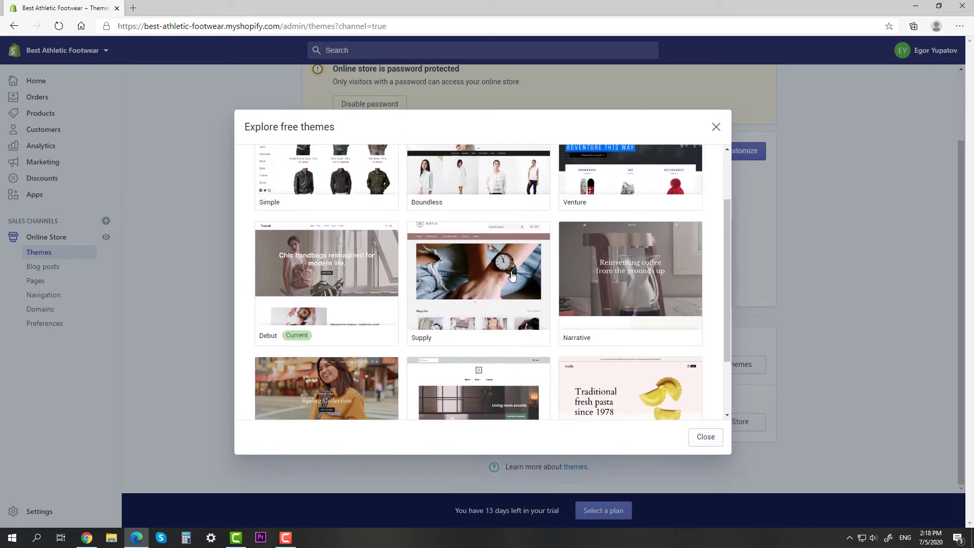
Choose the free Supply theme in the Blue style and add it to the theme library.
{"action": "left_click", "coordinate": [511, 274]}
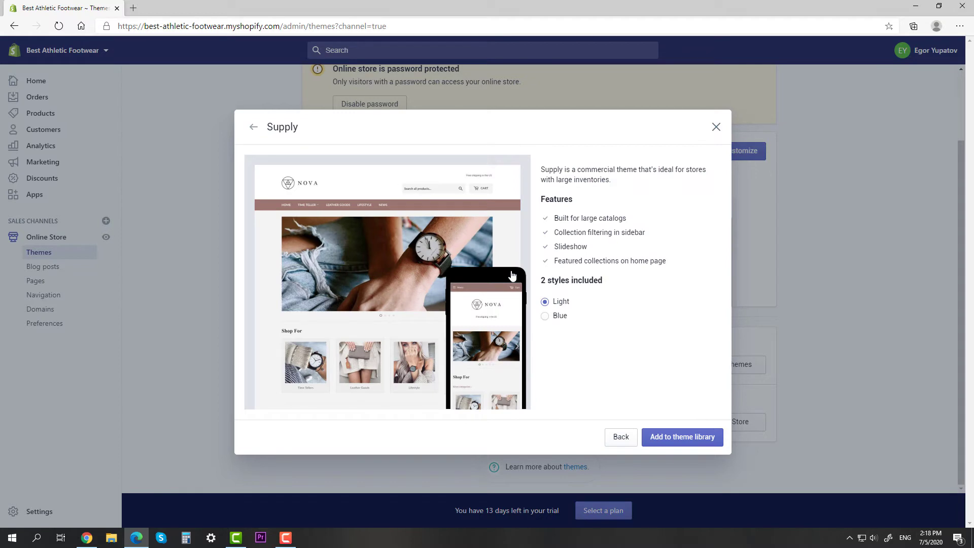
{"action": "left_click", "coordinate": [548, 317]}
{"action": "left_click", "coordinate": [545, 303]}
{"action": "left_click", "coordinate": [549, 322]}
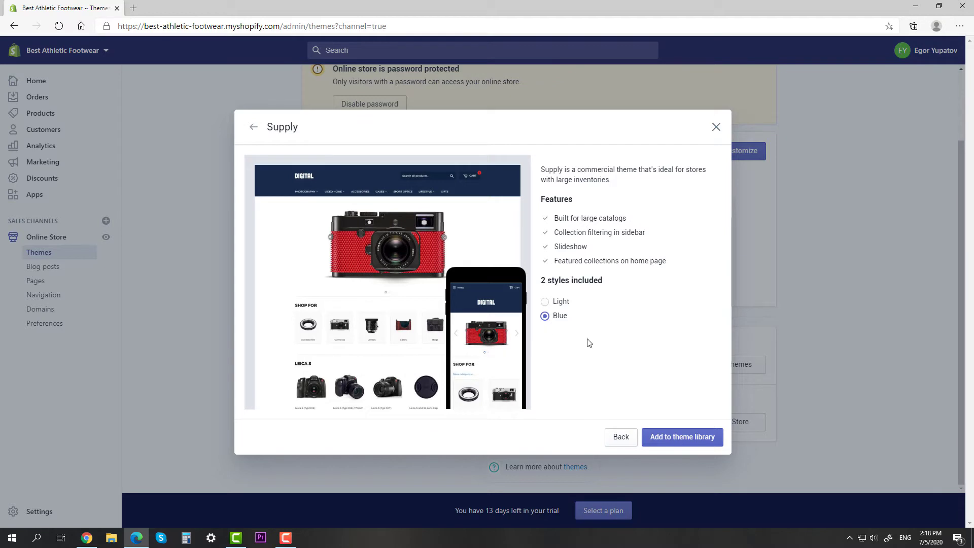
{"action": "left_click", "coordinate": [677, 437]}
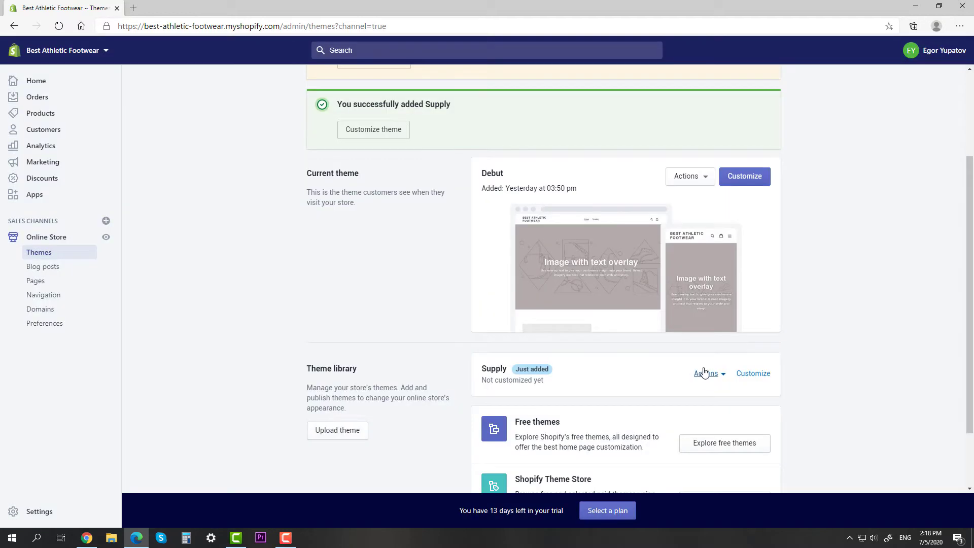
Preview the store with the Supply theme, look over the whole home page and close the preview.
{"action": "left_click", "coordinate": [705, 373]}
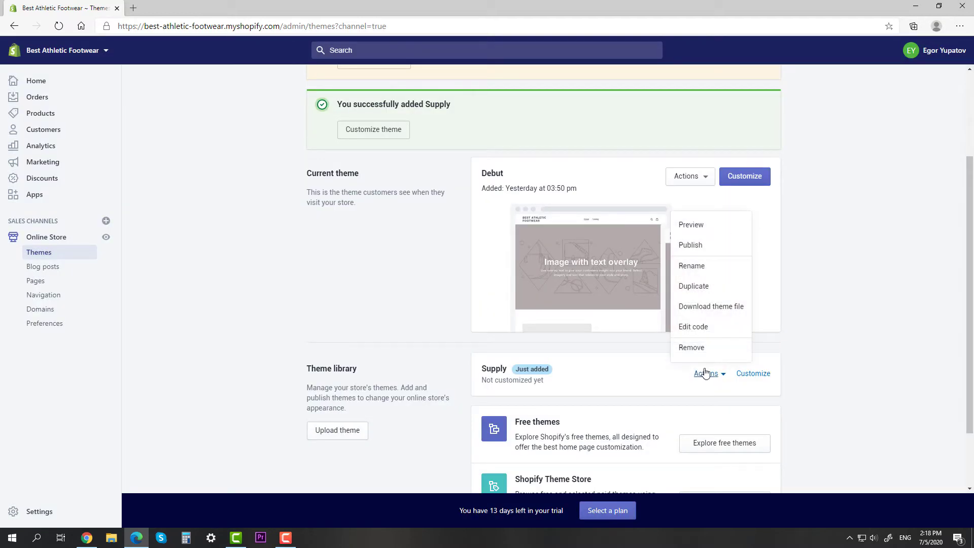
{"action": "left_click", "coordinate": [691, 225]}
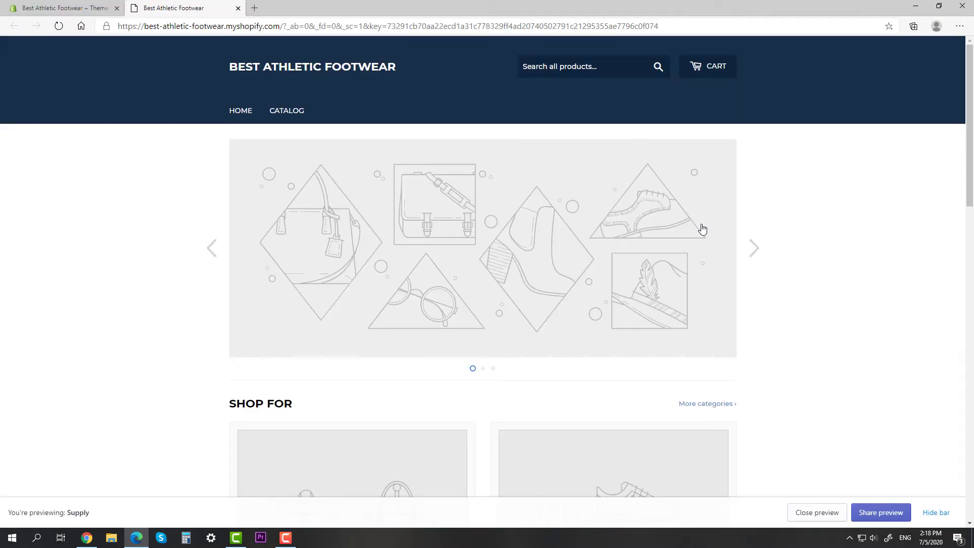
{"action": "scroll", "coordinate": [854, 212], "scroll_direction": "down", "scroll_amount": 3}
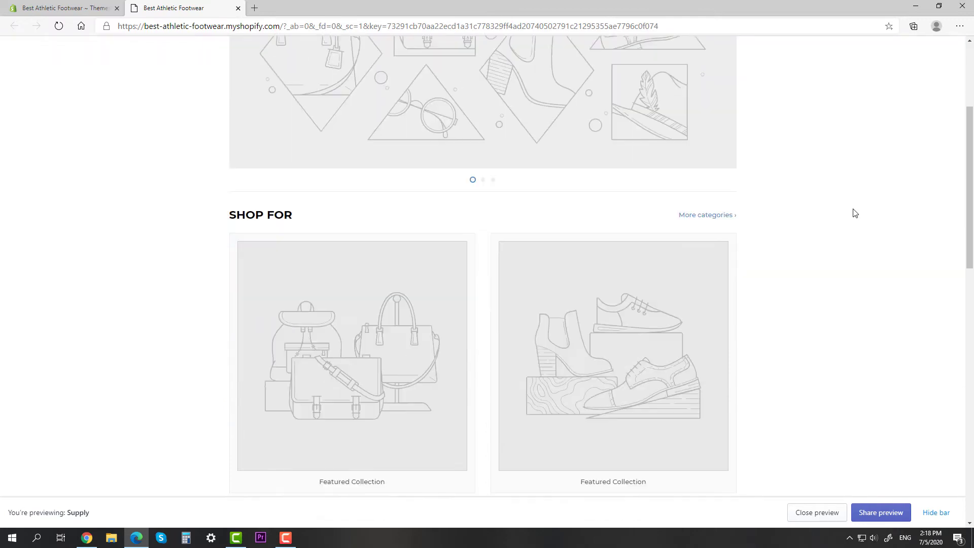
{"action": "scroll", "coordinate": [854, 212], "scroll_direction": "down", "scroll_amount": 8}
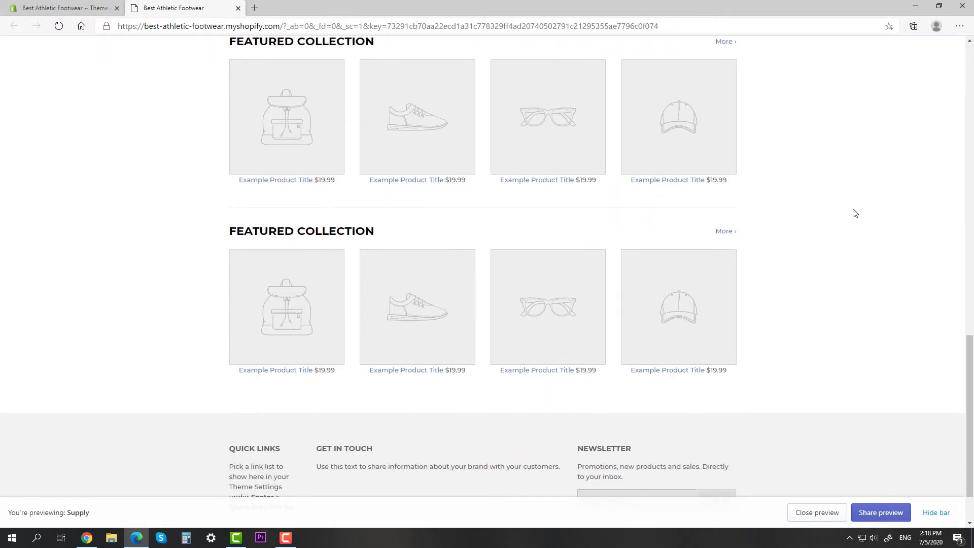
{"action": "scroll", "coordinate": [854, 212], "scroll_direction": "up", "scroll_amount": 8}
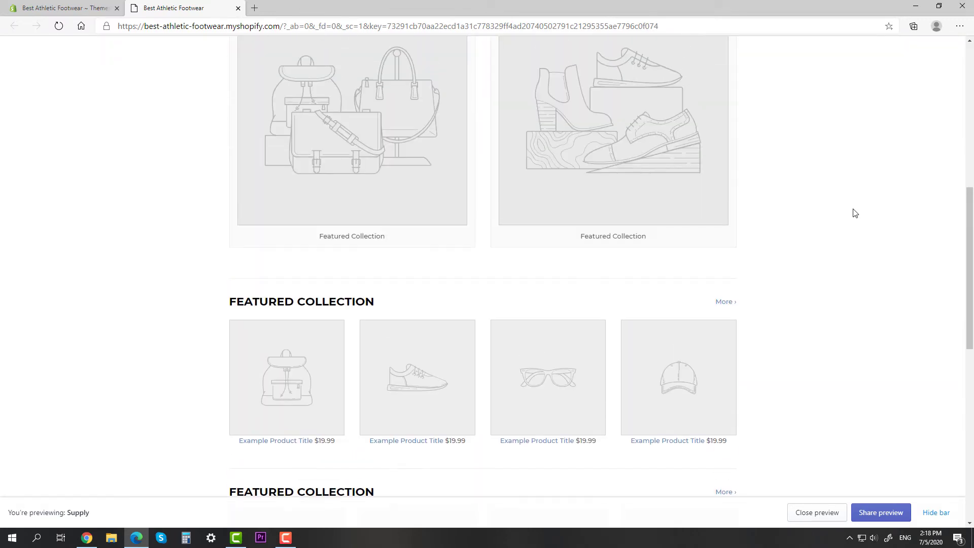
{"action": "scroll", "coordinate": [854, 212], "scroll_direction": "up", "scroll_amount": 7}
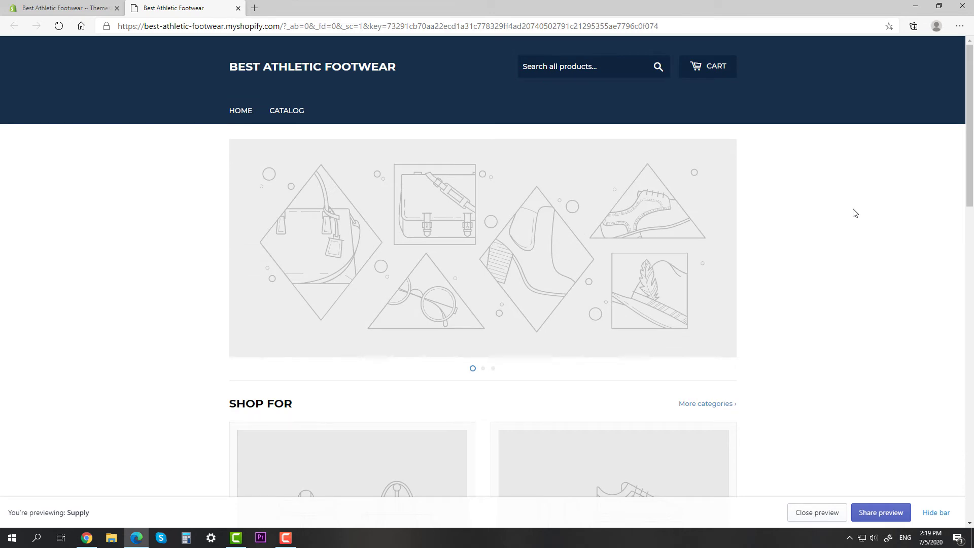
{"action": "left_click", "coordinate": [237, 9]}
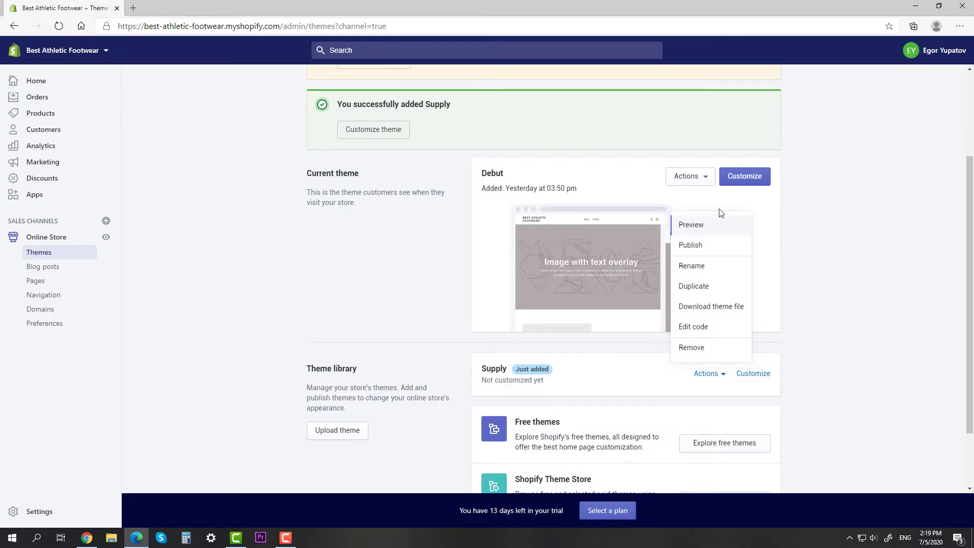
{"action": "left_click", "coordinate": [800, 204]}
Open the Supply theme for customization and review the menu, logo and announcement bar settings of its Header section.
{"action": "scroll", "coordinate": [841, 224], "scroll_direction": "down", "scroll_amount": 1}
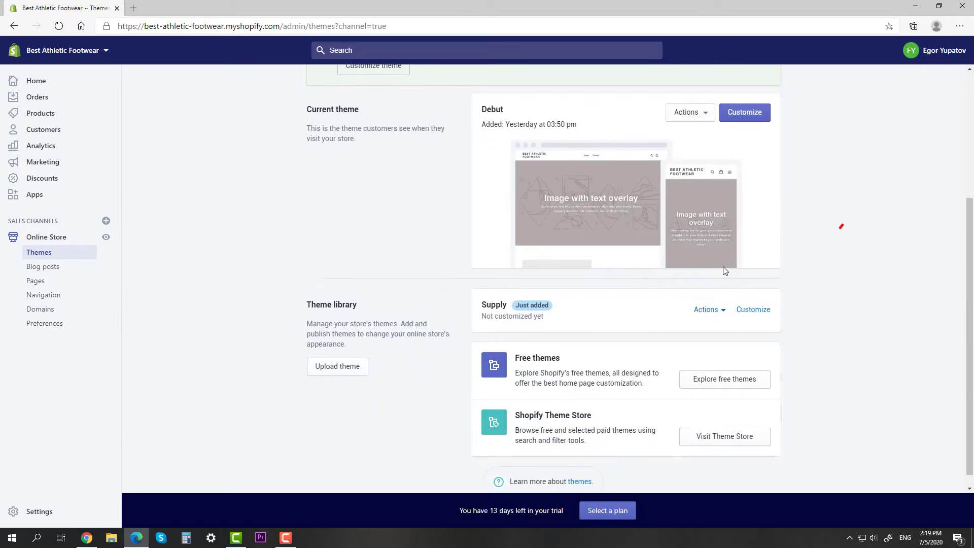
{"action": "left_click", "coordinate": [759, 310]}
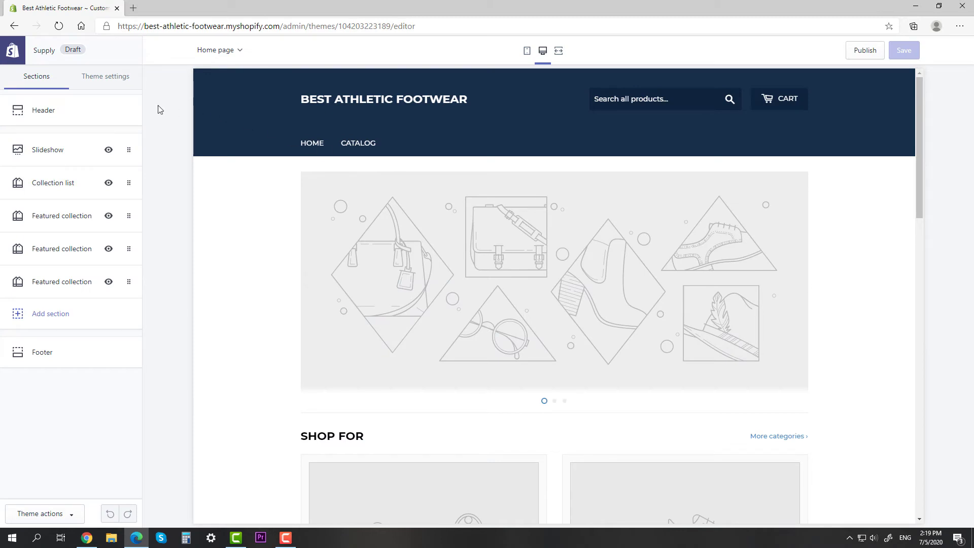
{"action": "left_click", "coordinate": [81, 109]}
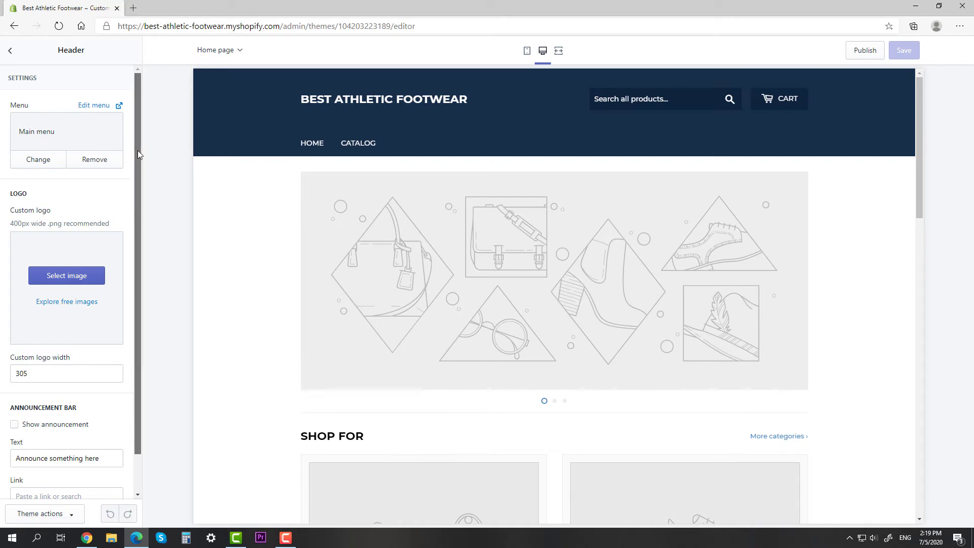
{"action": "scroll", "coordinate": [138, 150], "scroll_direction": "down", "scroll_amount": 1}
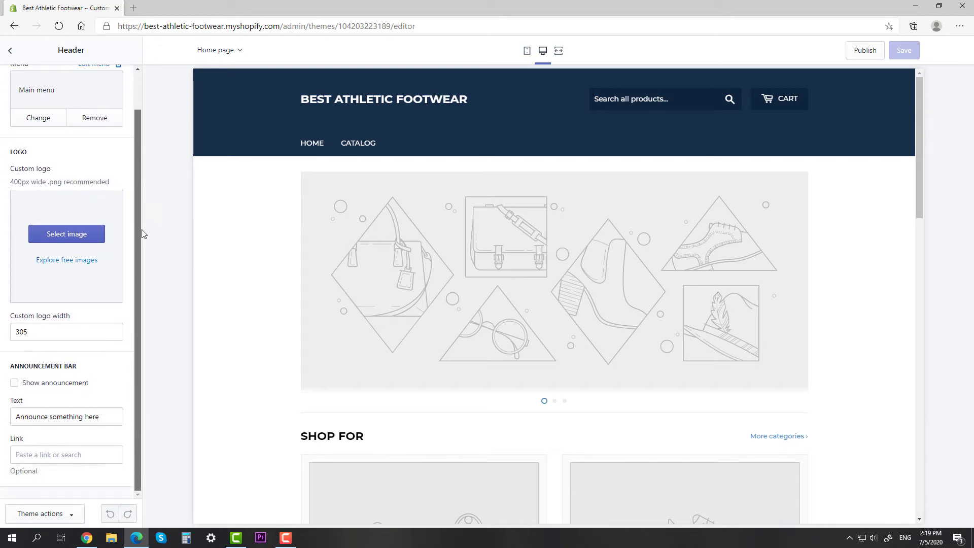
{"action": "scroll", "coordinate": [133, 173], "scroll_direction": "up", "scroll_amount": 1}
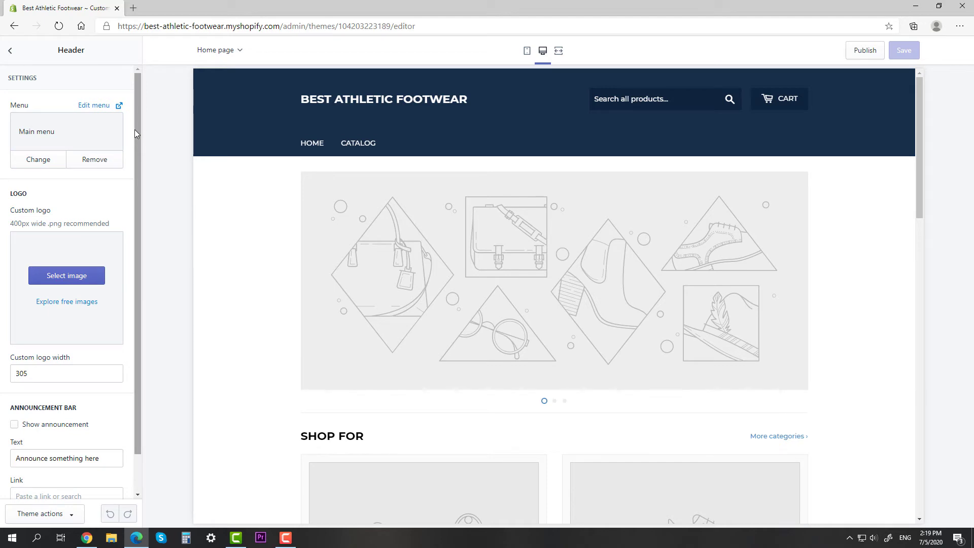
{"action": "left_click", "coordinate": [10, 54]}
Examine the Footer section's social media icon setting and its Quick links, Get in touch and Newsletter content.
{"action": "left_click", "coordinate": [47, 353]}
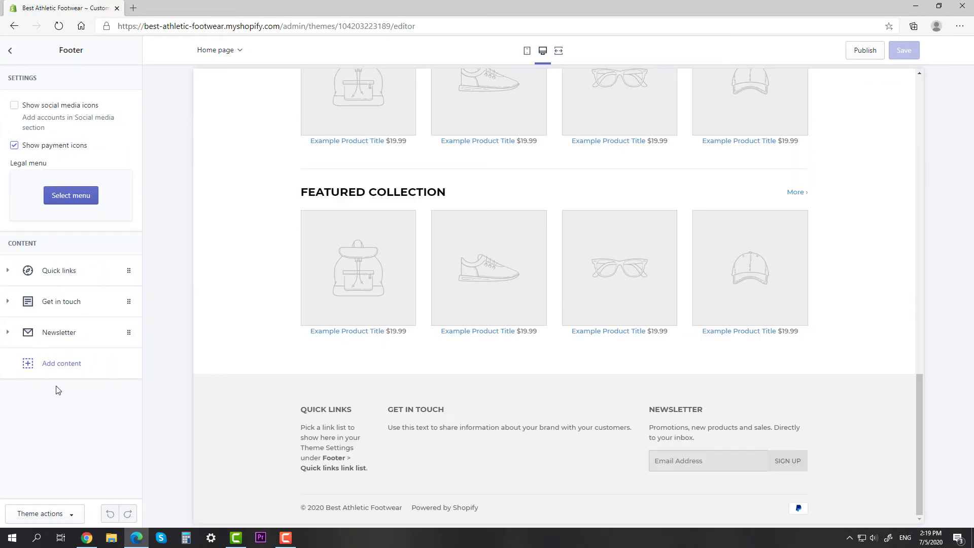
{"action": "left_click", "coordinate": [15, 107]}
{"action": "left_click", "coordinate": [14, 105]}
{"action": "left_click", "coordinate": [60, 272]}
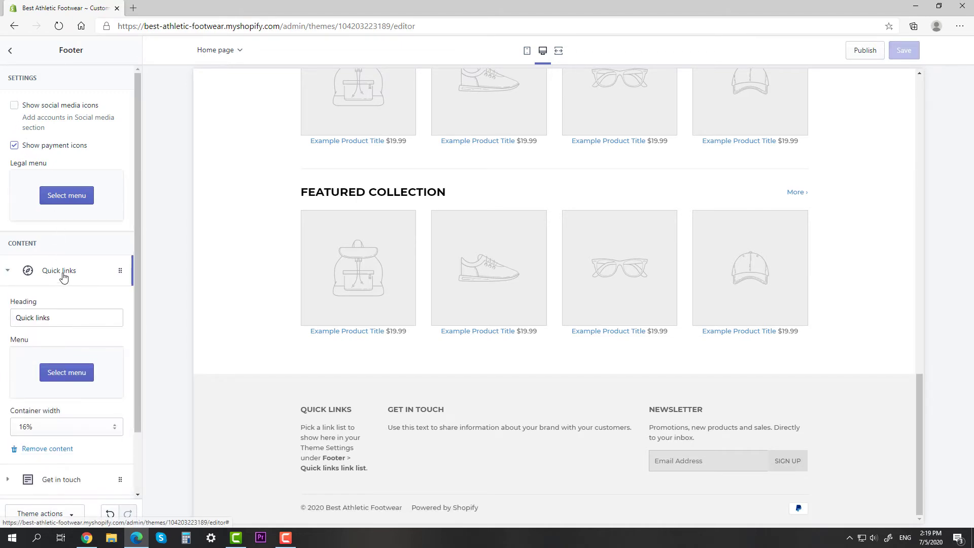
{"action": "left_click", "coordinate": [60, 272]}
{"action": "left_click", "coordinate": [64, 304]}
{"action": "left_click", "coordinate": [69, 304]}
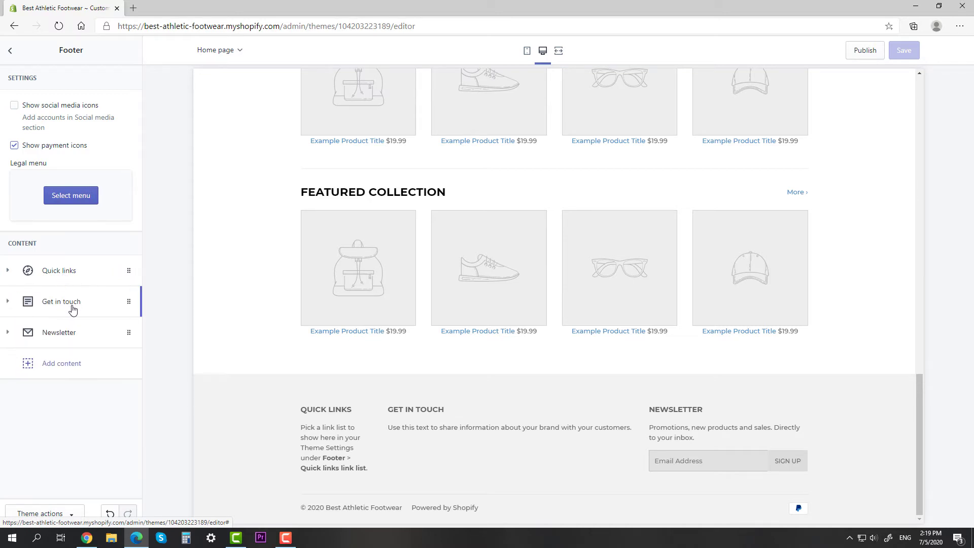
{"action": "left_click", "coordinate": [68, 333]}
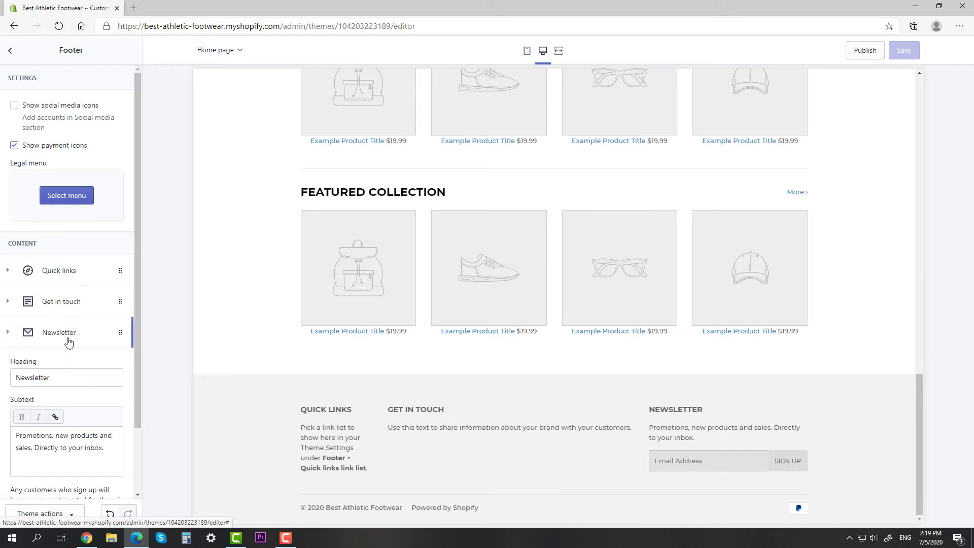
{"action": "left_click", "coordinate": [69, 342]}
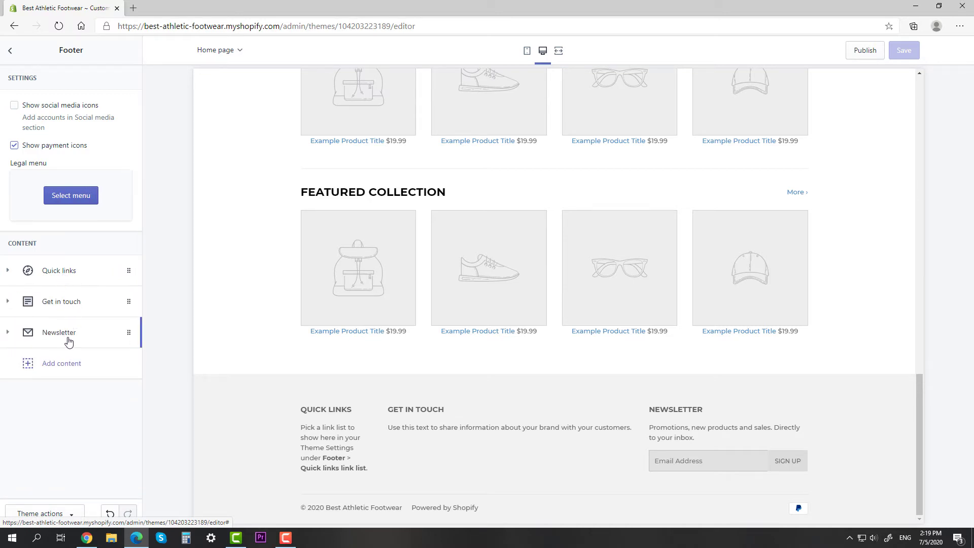
{"action": "left_click", "coordinate": [10, 51]}
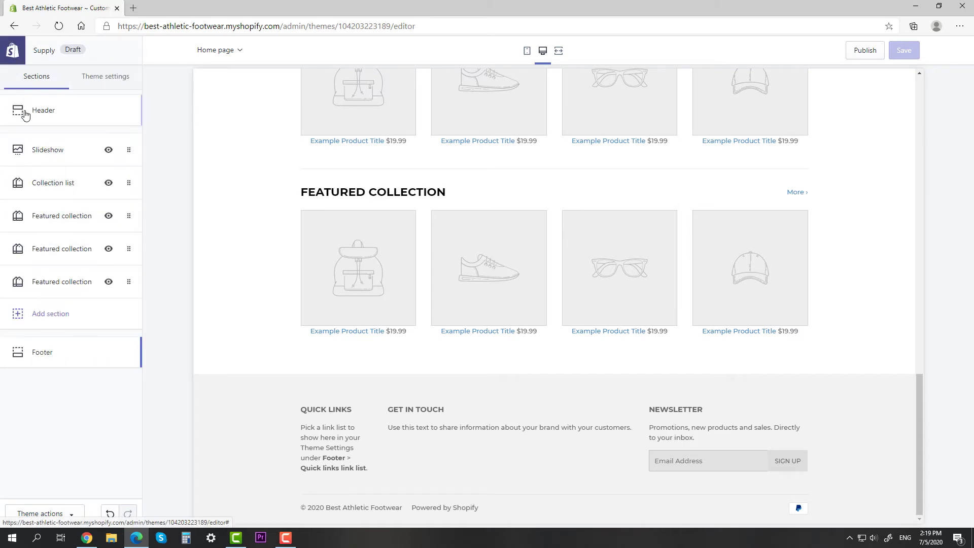
Try the Collection list section below the first Featured collection, and move it back directly under the Slideshow.
{"action": "left_click_drag", "start_coordinate": [53, 189], "coordinate": [55, 224]}
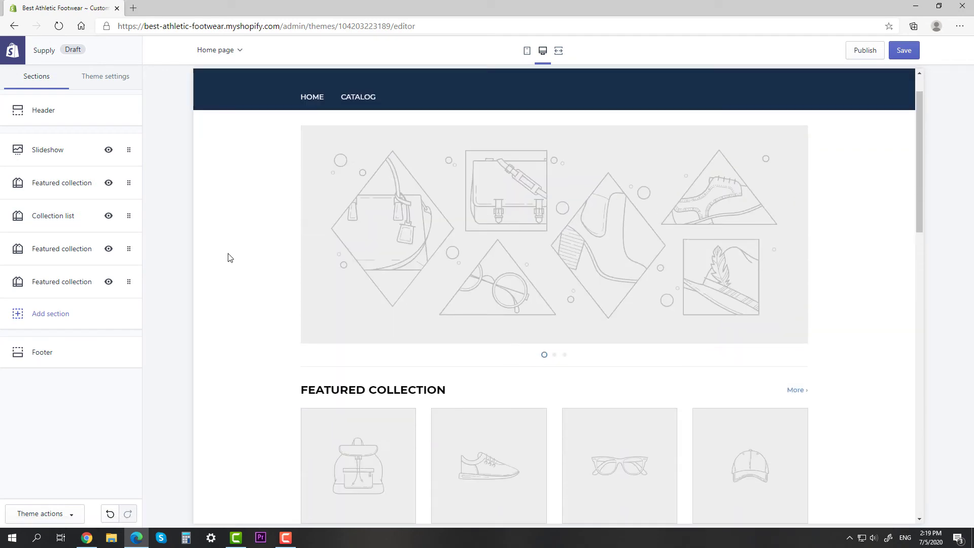
{"action": "left_click_drag", "start_coordinate": [61, 219], "coordinate": [72, 183]}
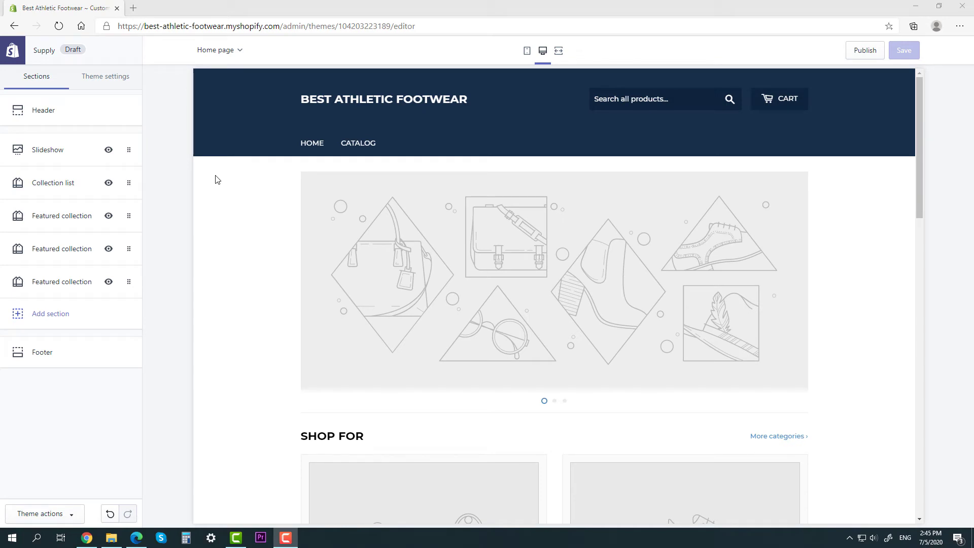
Set the Slideshow's first image to the dark navy New Balance shoe from the image library.
{"action": "left_click", "coordinate": [52, 153]}
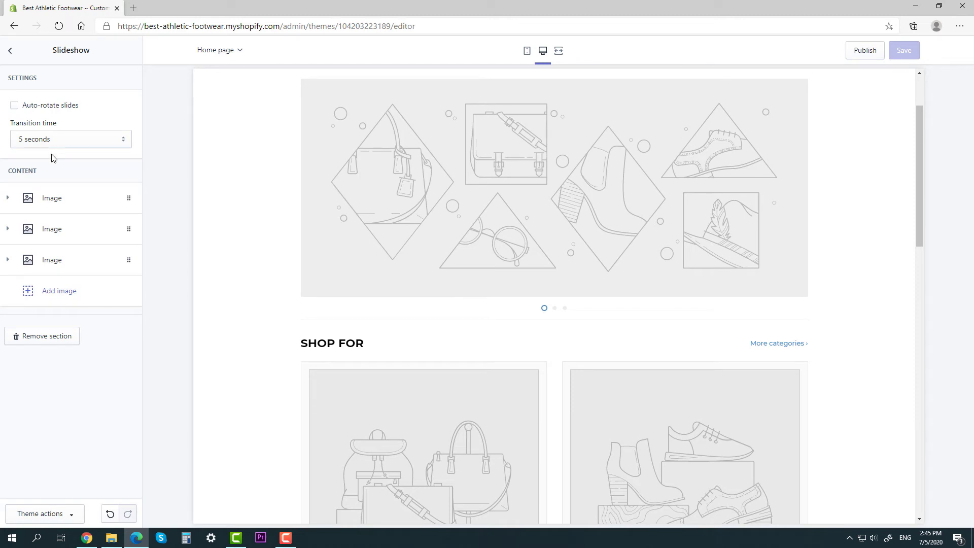
{"action": "left_click", "coordinate": [5, 201]}
{"action": "left_click", "coordinate": [66, 292]}
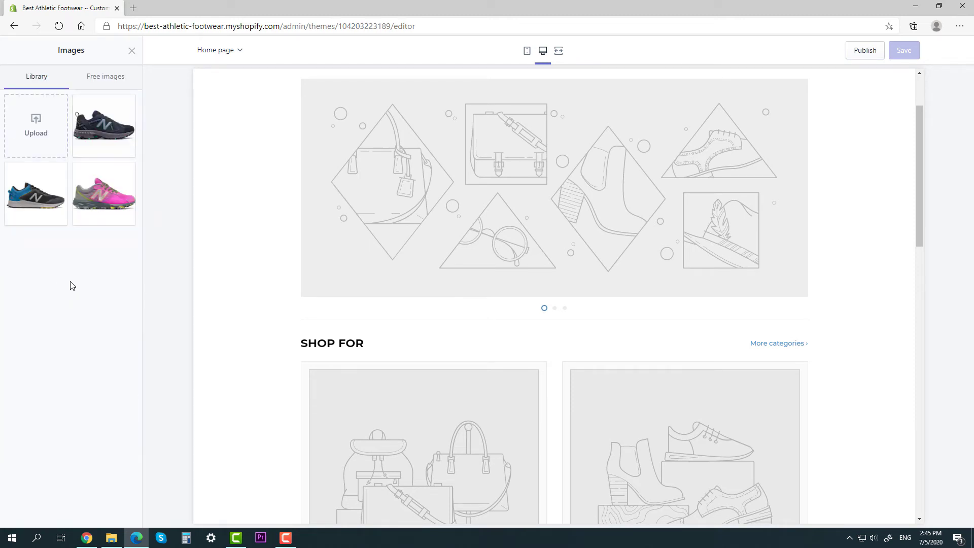
{"action": "left_click", "coordinate": [76, 145]}
{"action": "left_click", "coordinate": [121, 512]}
{"action": "left_click", "coordinate": [7, 199]}
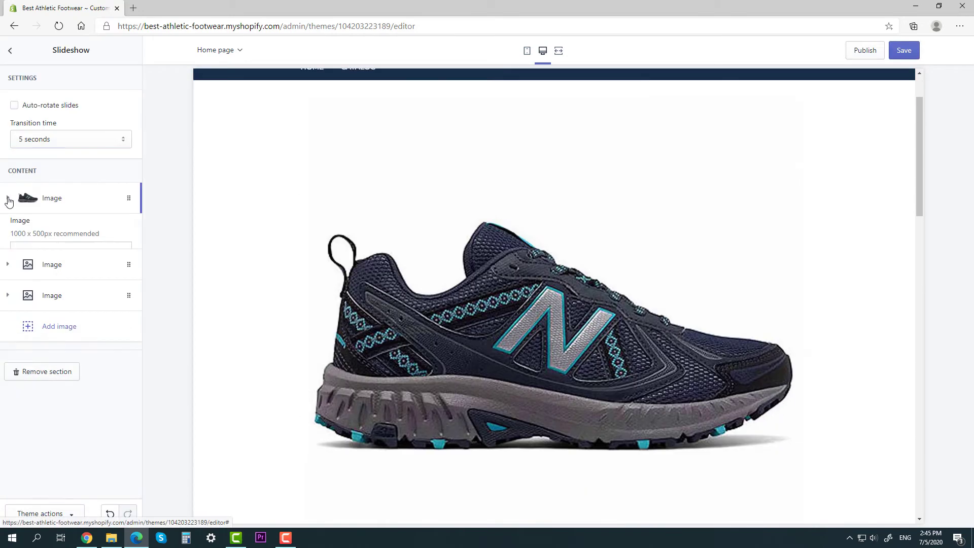
Set the Slideshow's second image to the blue and black New Balance shoe from the image library.
{"action": "left_click", "coordinate": [7, 228]}
{"action": "left_click", "coordinate": [66, 322]}
{"action": "left_click", "coordinate": [35, 193]}
{"action": "left_click", "coordinate": [121, 513]}
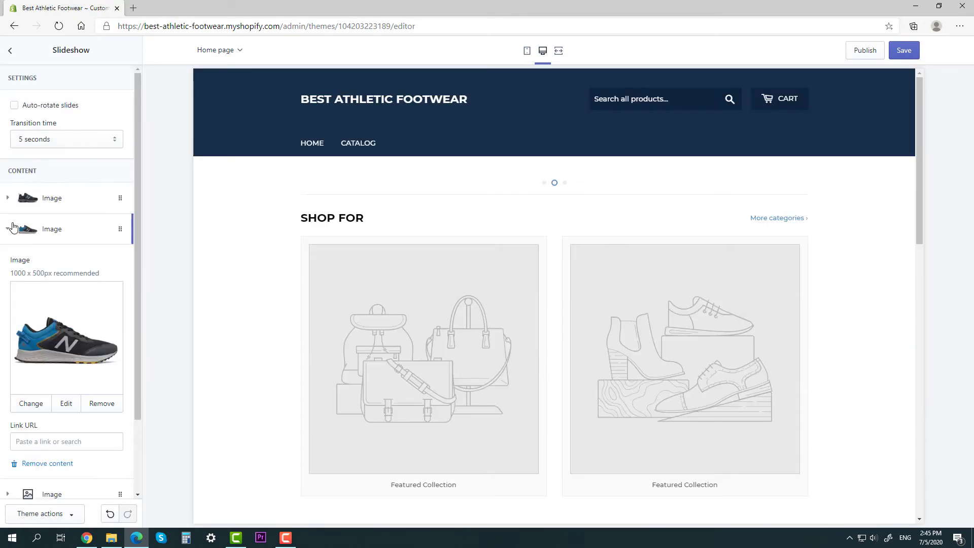
{"action": "left_click", "coordinate": [11, 227]}
Set the Slideshow's third image to the pink New Balance shoe and turn on auto-rotation of the slides.
{"action": "left_click", "coordinate": [11, 257]}
{"action": "left_click", "coordinate": [66, 356]}
{"action": "left_click", "coordinate": [103, 332]}
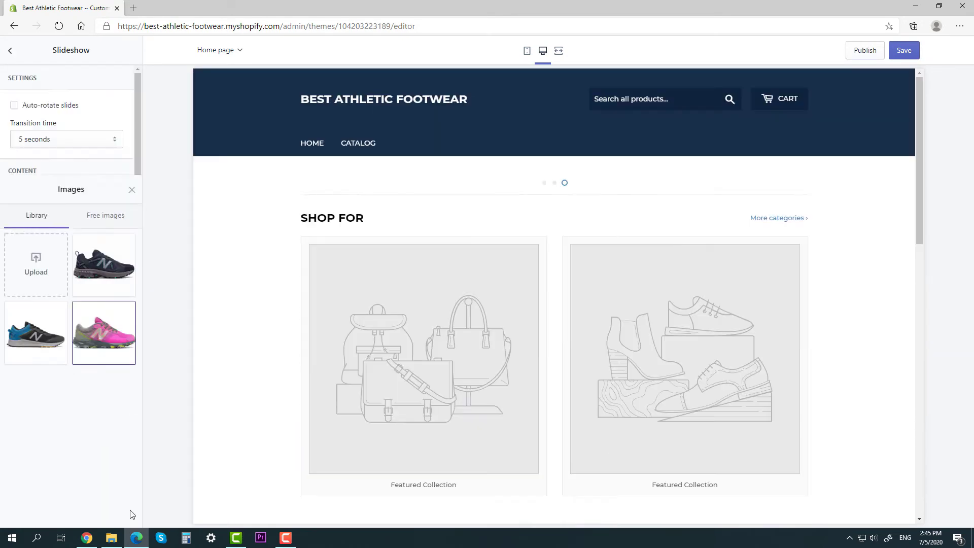
{"action": "left_click", "coordinate": [130, 514]}
{"action": "left_click", "coordinate": [11, 256]}
{"action": "left_click", "coordinate": [14, 105]}
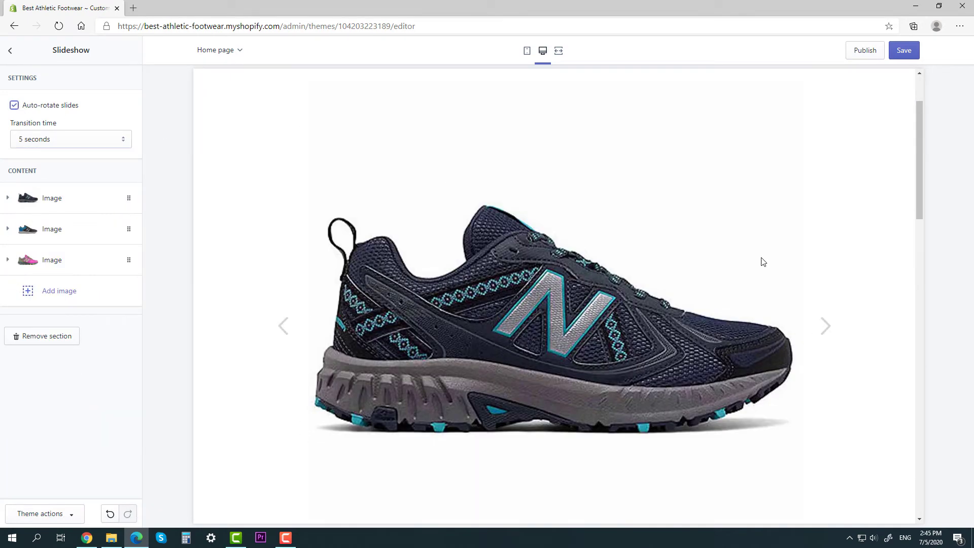
Flip through the slides in the home page preview to check the slideshow, and leave the Slideshow settings.
{"action": "left_click", "coordinate": [824, 325]}
{"action": "left_click", "coordinate": [824, 325]}
{"action": "left_click", "coordinate": [824, 325]}
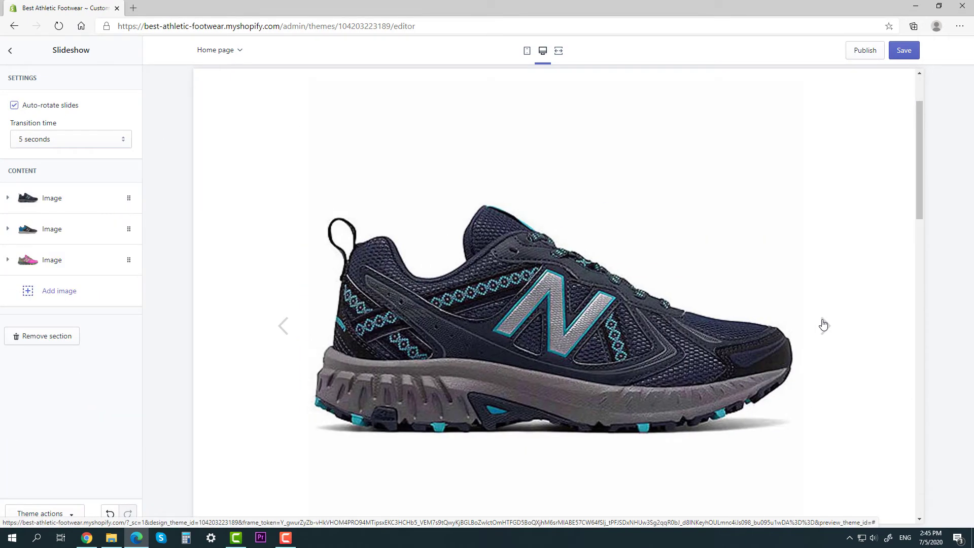
{"action": "left_click", "coordinate": [823, 325]}
{"action": "left_click", "coordinate": [824, 325]}
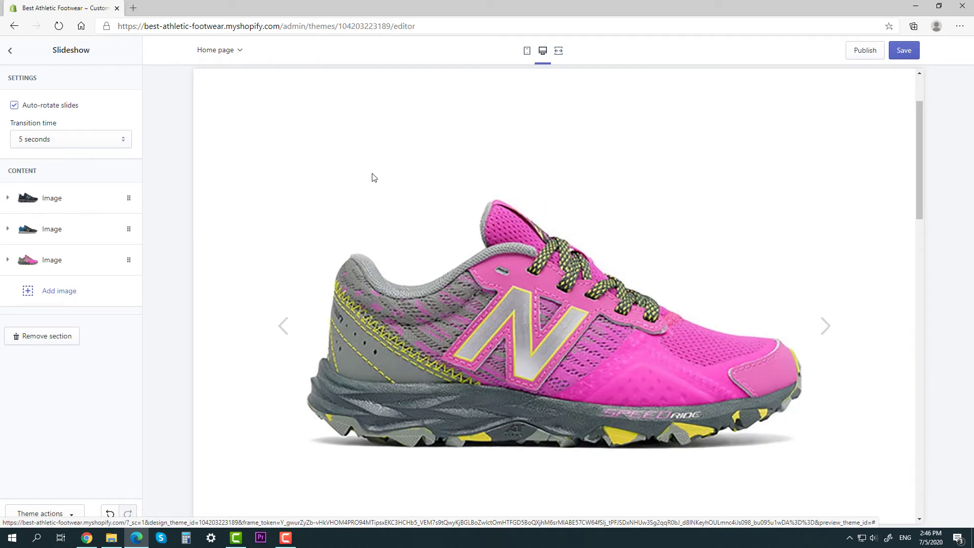
{"action": "left_click", "coordinate": [6, 51]}
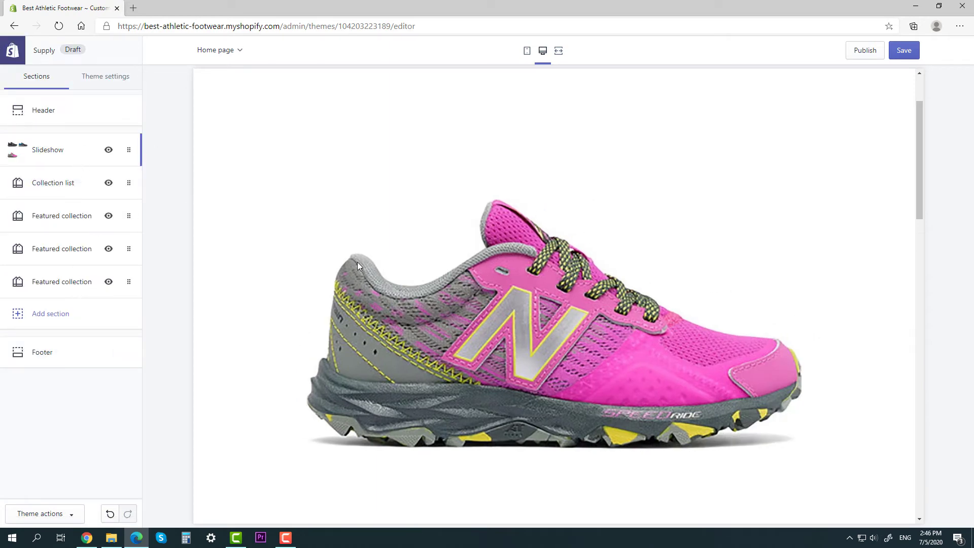
Start creating a new collection for the first item of the Collection list section and title it Nike.
{"action": "scroll", "coordinate": [252, 233], "scroll_direction": "down", "scroll_amount": 10}
{"action": "scroll", "coordinate": [250, 230], "scroll_direction": "up", "scroll_amount": 1}
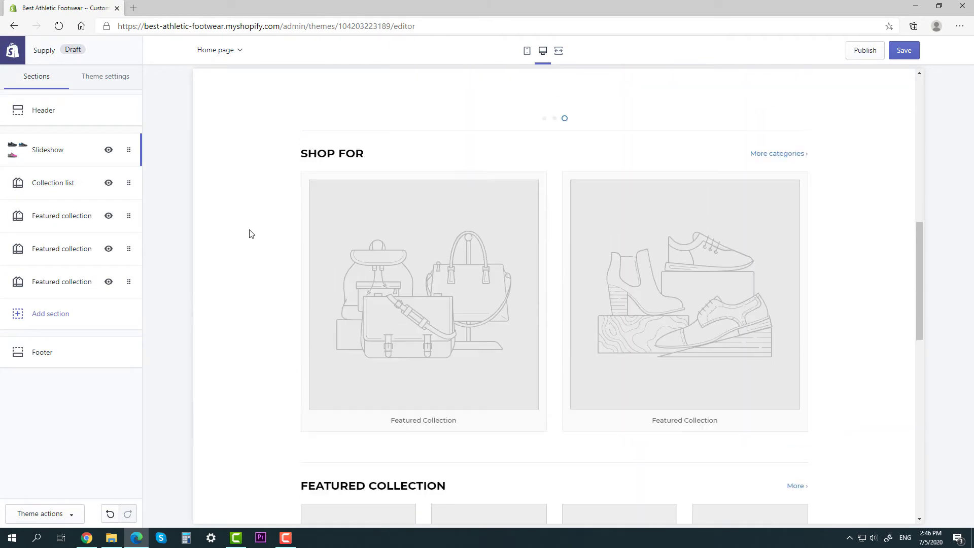
{"action": "left_click_drag", "start_coordinate": [920, 280], "coordinate": [919, 284]}
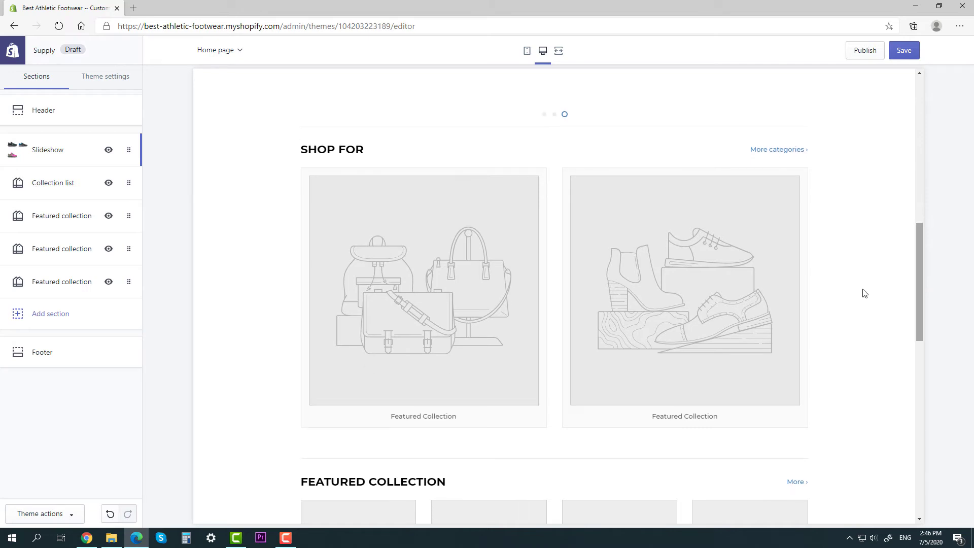
{"action": "left_click", "coordinate": [36, 191]}
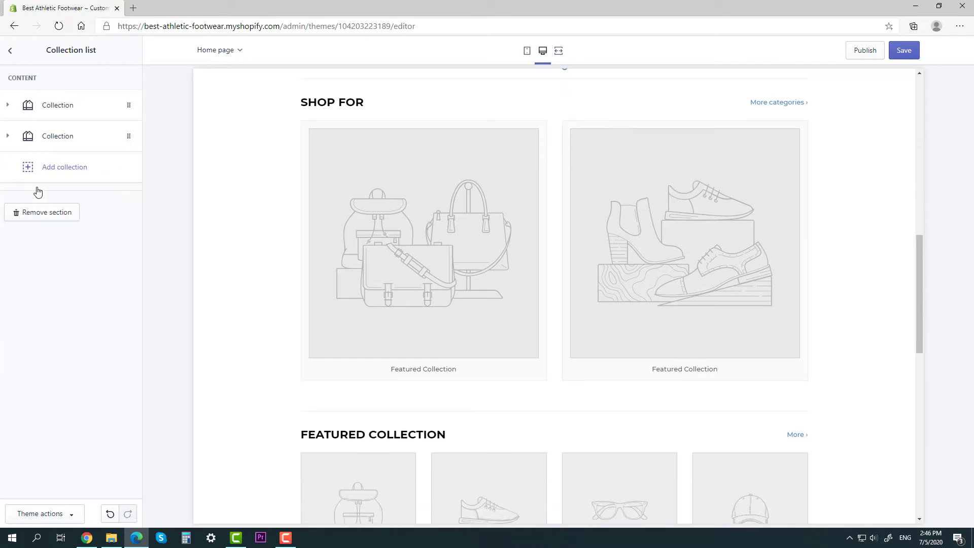
{"action": "left_click", "coordinate": [26, 107]}
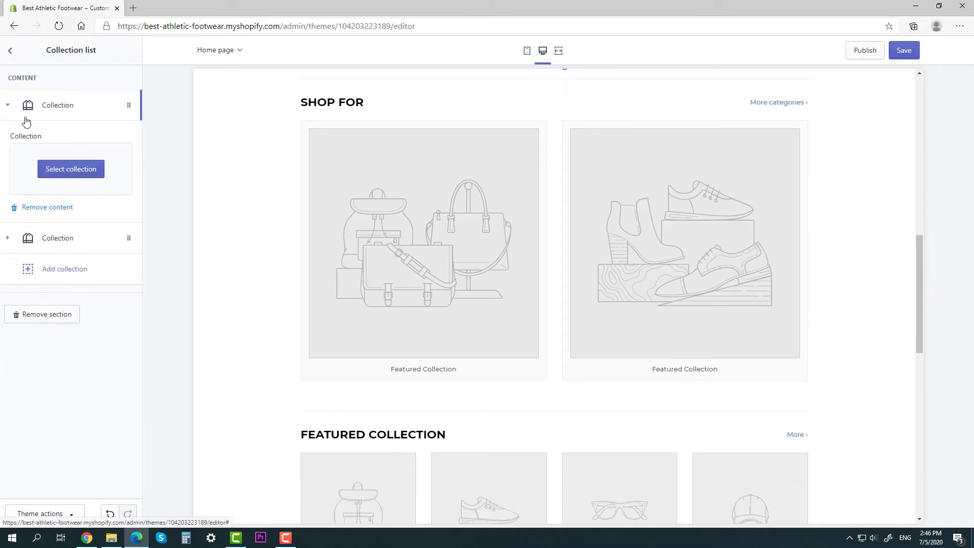
{"action": "left_click", "coordinate": [58, 170]}
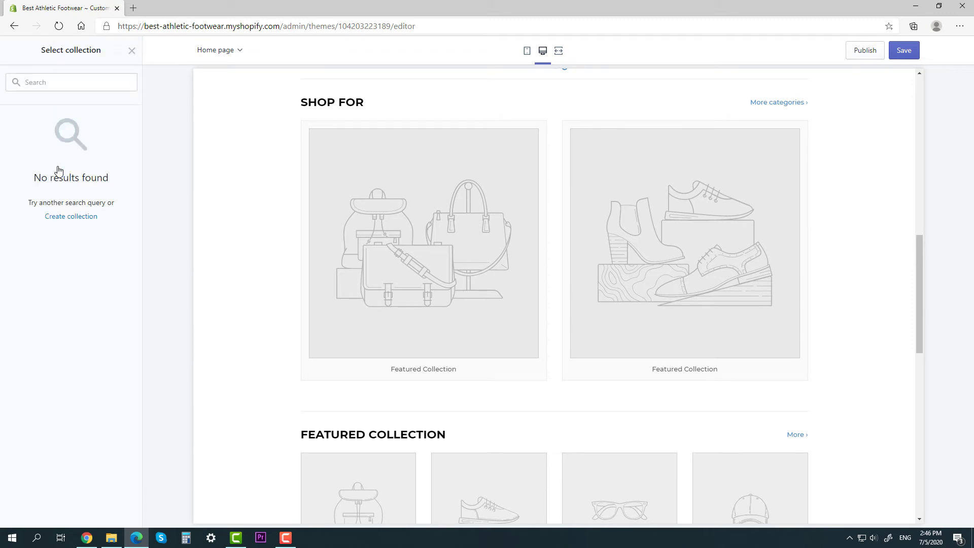
{"action": "left_click", "coordinate": [71, 217]}
{"action": "left_click", "coordinate": [386, 157]}
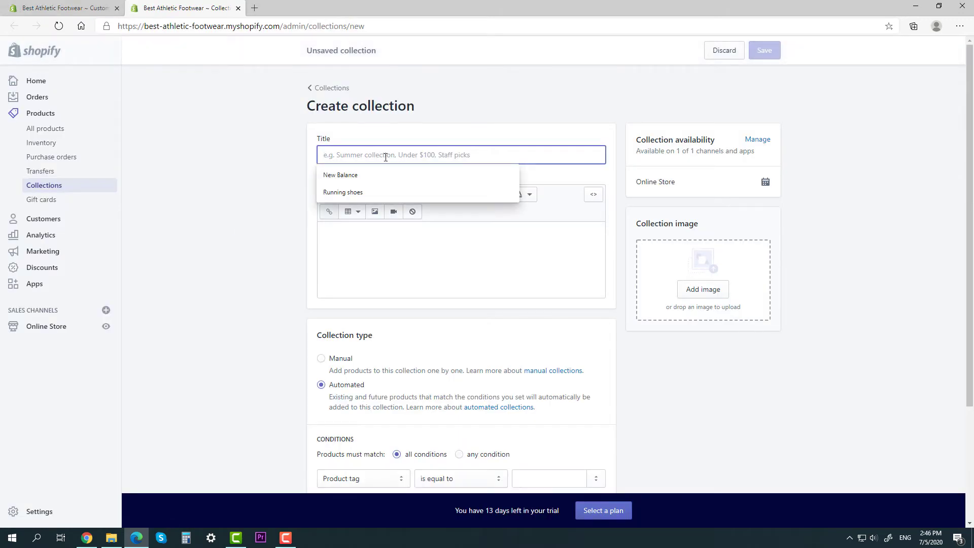
{"action": "type", "text": "Nike"}
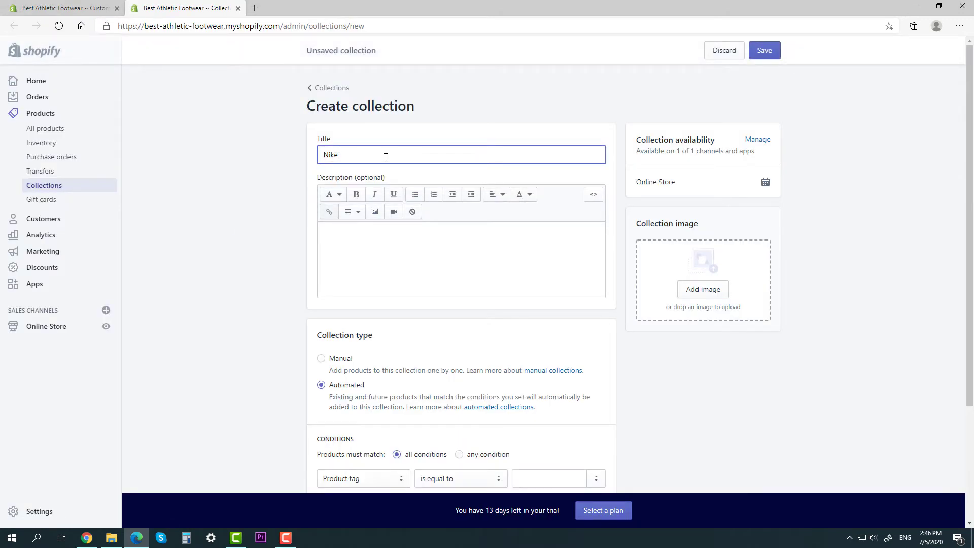
Add AH7857-008_8.jpg from the Nike folder as the collection image.
{"action": "left_click", "coordinate": [713, 292]}
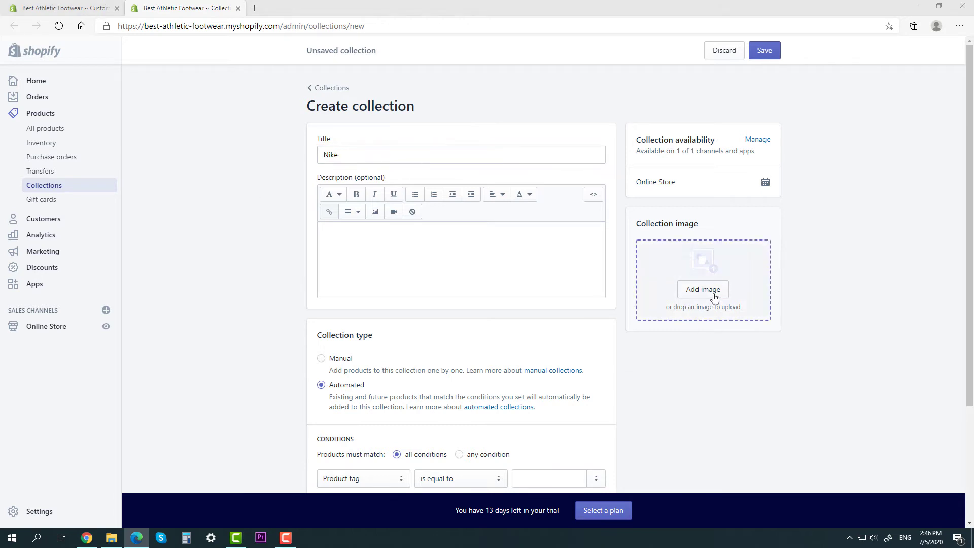
{"action": "double_click", "coordinate": [309, 120]}
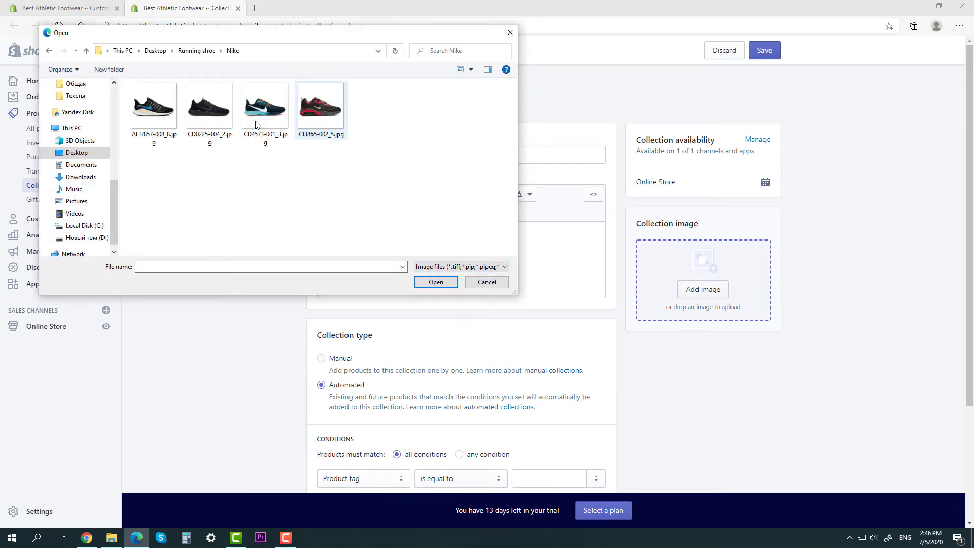
{"action": "double_click", "coordinate": [152, 109]}
Set the automated collection's condition to product vendor is equal to Nike and save the collection.
{"action": "scroll", "coordinate": [281, 227], "scroll_direction": "down", "scroll_amount": 3}
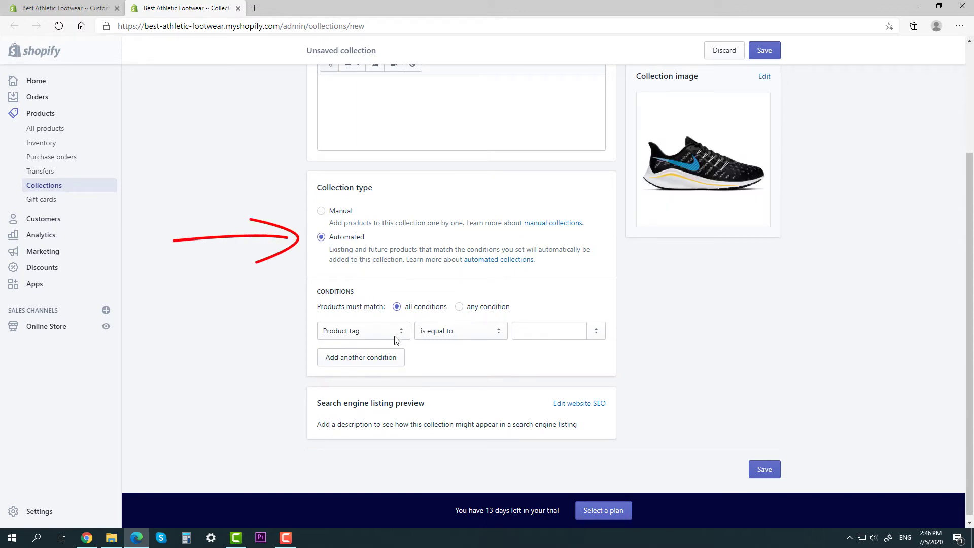
{"action": "left_click", "coordinate": [457, 334]}
{"action": "left_click", "coordinate": [456, 334]}
{"action": "left_click", "coordinate": [399, 332]}
{"action": "left_click", "coordinate": [380, 364]}
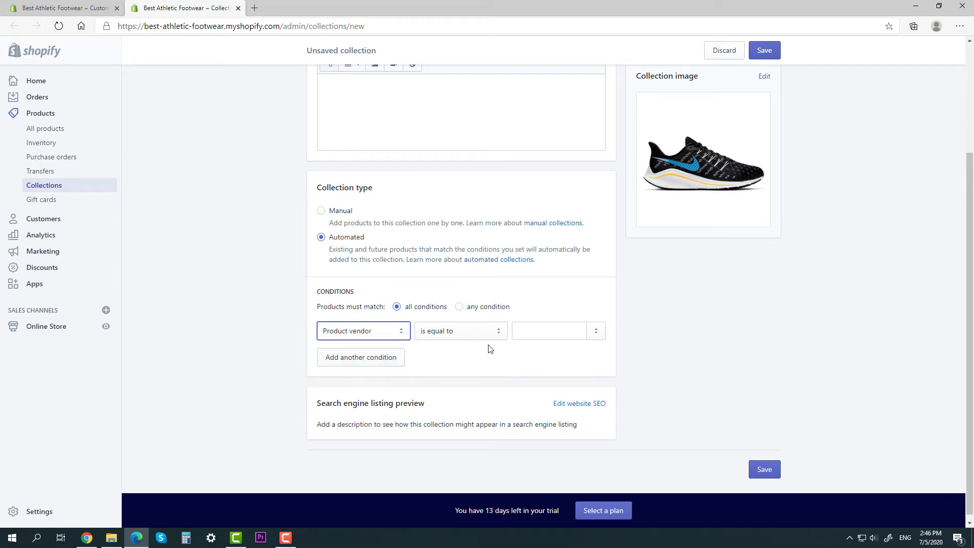
{"action": "left_click", "coordinate": [540, 331]}
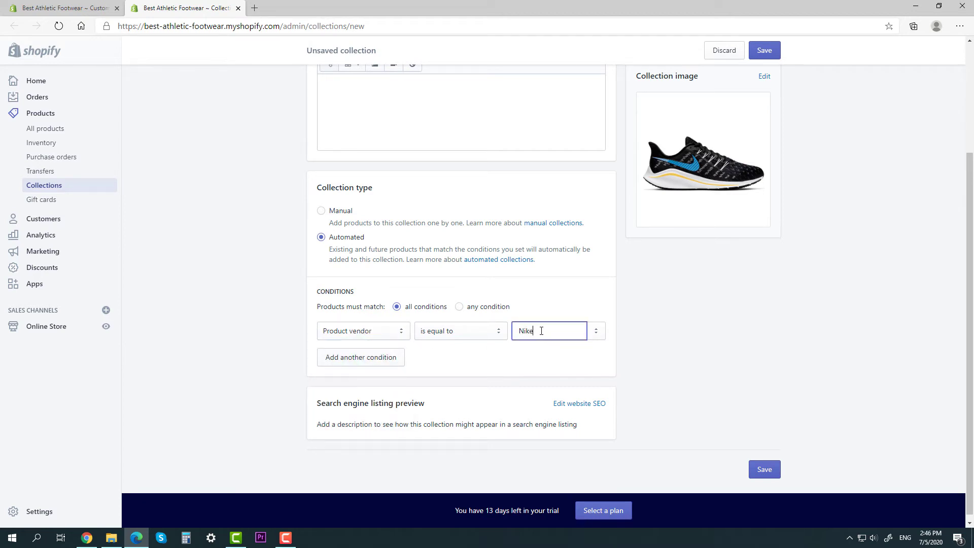
{"action": "left_click", "coordinate": [763, 471]}
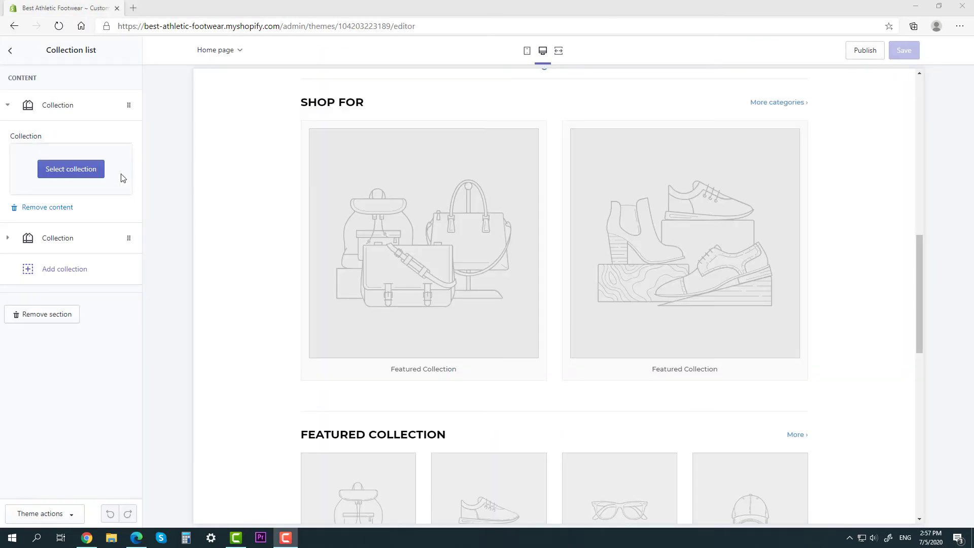
Assign the Adidas collection to the first item and the New Balance collection to the second item of the Collection list section.
{"action": "left_click", "coordinate": [98, 170]}
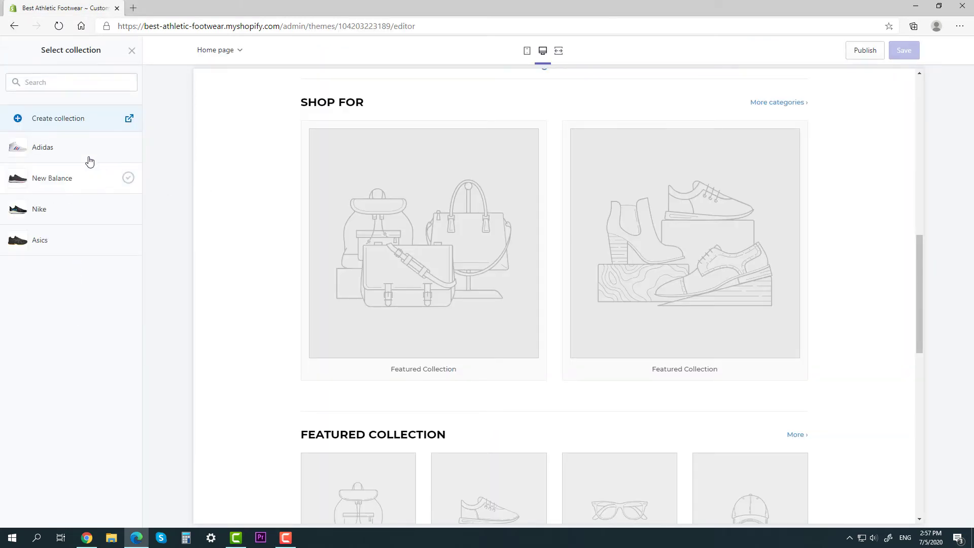
{"action": "left_click", "coordinate": [85, 157]}
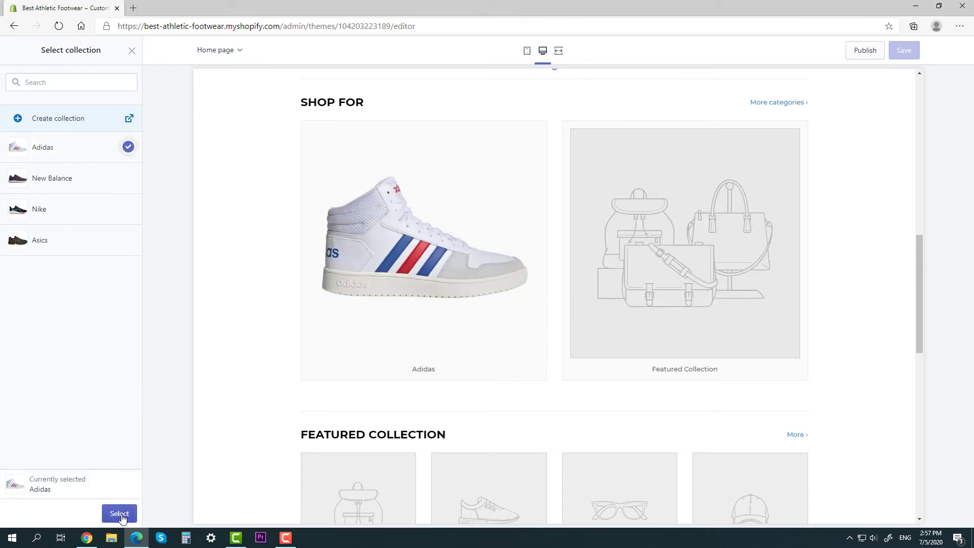
{"action": "left_click", "coordinate": [122, 514]}
{"action": "left_click", "coordinate": [53, 244]}
{"action": "left_click", "coordinate": [64, 206]}
{"action": "left_click", "coordinate": [67, 182]}
{"action": "left_click", "coordinate": [119, 513]}
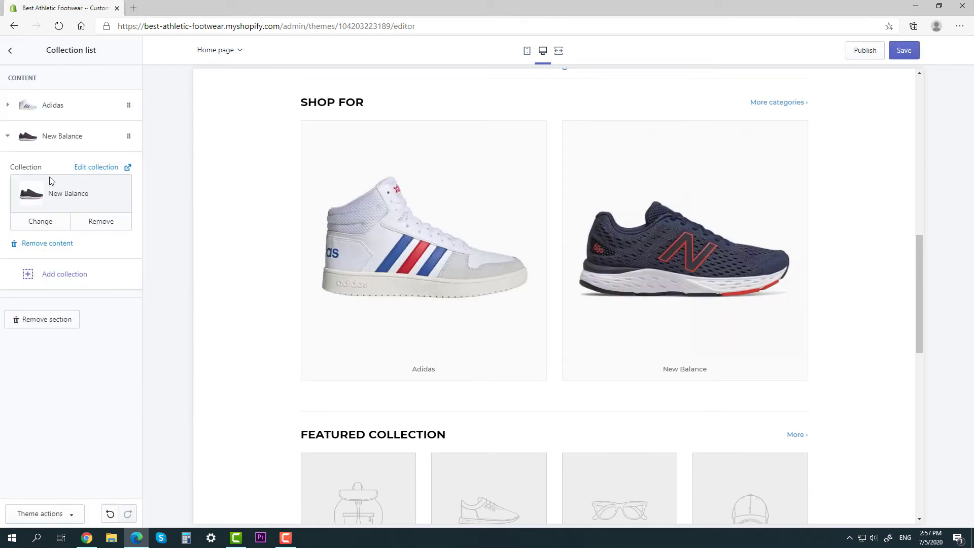
{"action": "left_click", "coordinate": [15, 54]}
Assign the Adidas collection to the first Featured collection section and change its heading to Adidas.
{"action": "left_click", "coordinate": [30, 217]}
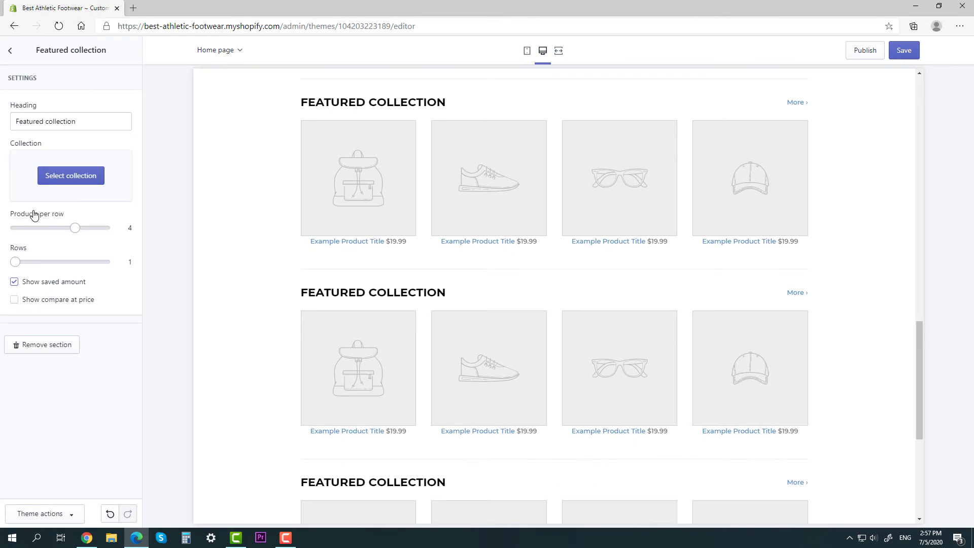
{"action": "left_click", "coordinate": [72, 175]}
{"action": "left_click", "coordinate": [80, 148]}
{"action": "left_click", "coordinate": [120, 513]}
{"action": "left_click_drag", "start_coordinate": [76, 122], "coordinate": [4, 122]}
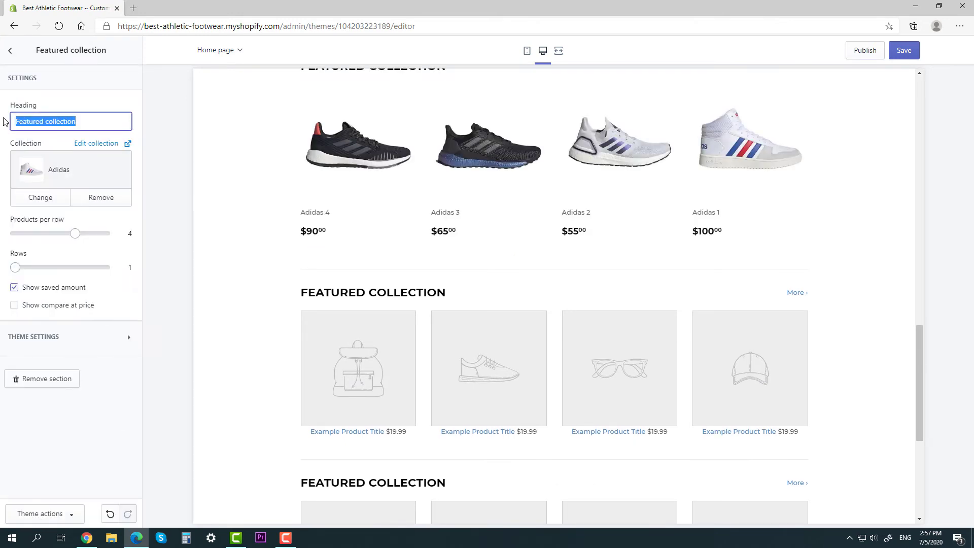
{"action": "type", "text": "Adidas"}
{"action": "left_click", "coordinate": [9, 50]}
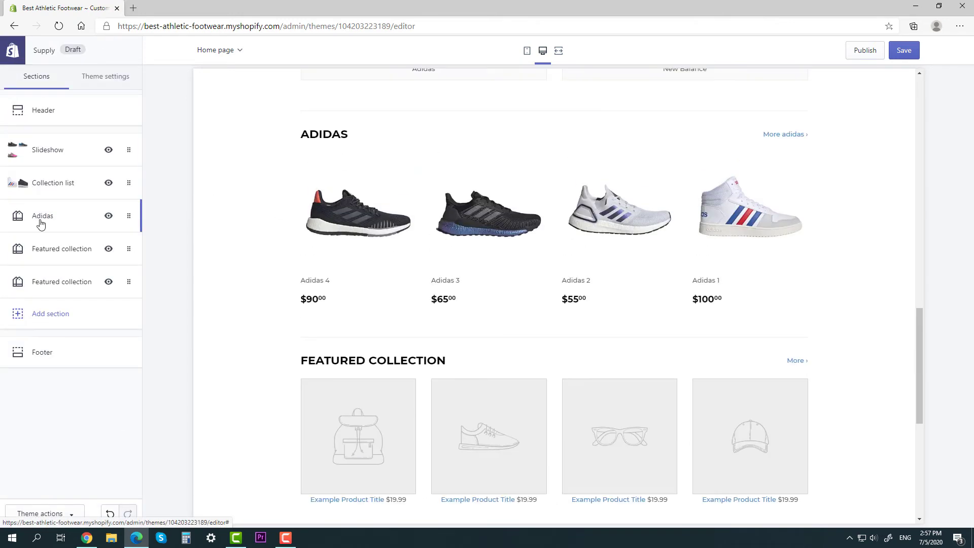
Change the second Featured collection section's heading to Nike and assign the Nike collection to it.
{"action": "left_click", "coordinate": [30, 250]}
{"action": "left_click_drag", "start_coordinate": [76, 121], "coordinate": [3, 117]}
{"action": "type", "text": "Nike"}
{"action": "left_click", "coordinate": [99, 175]}
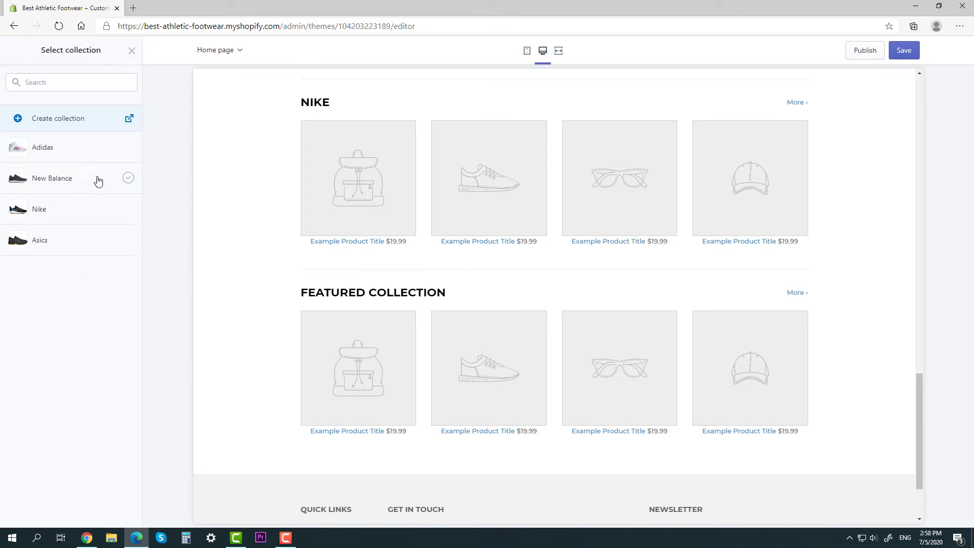
{"action": "left_click", "coordinate": [76, 209]}
{"action": "left_click", "coordinate": [114, 510]}
{"action": "left_click", "coordinate": [9, 50]}
Assign the New Balance collection to the last Featured collection section and change its heading to New Balance.
{"action": "left_click", "coordinate": [66, 280]}
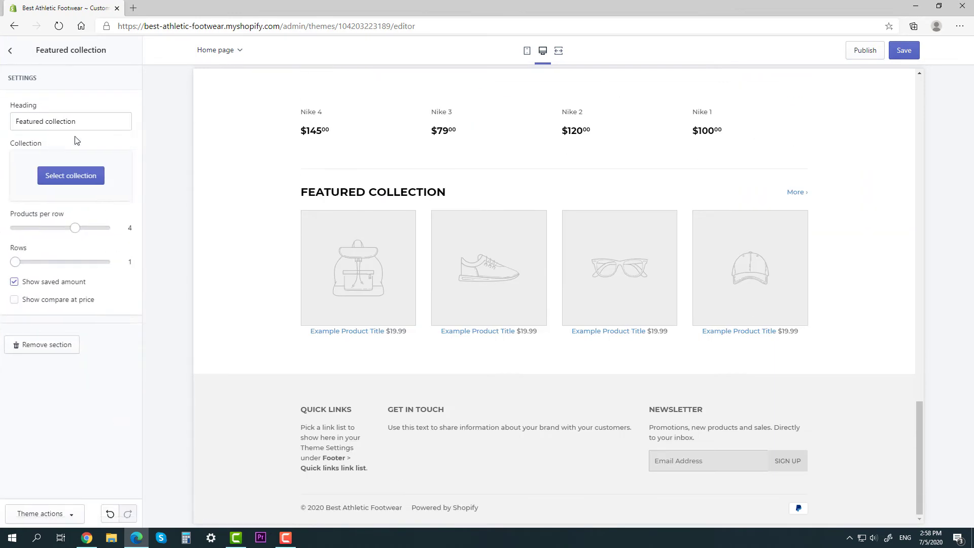
{"action": "left_click", "coordinate": [69, 174]}
{"action": "left_click", "coordinate": [52, 178]}
{"action": "left_click", "coordinate": [114, 511]}
{"action": "left_click_drag", "start_coordinate": [76, 121], "coordinate": [1, 115]}
{"action": "type", "text": "New B"}
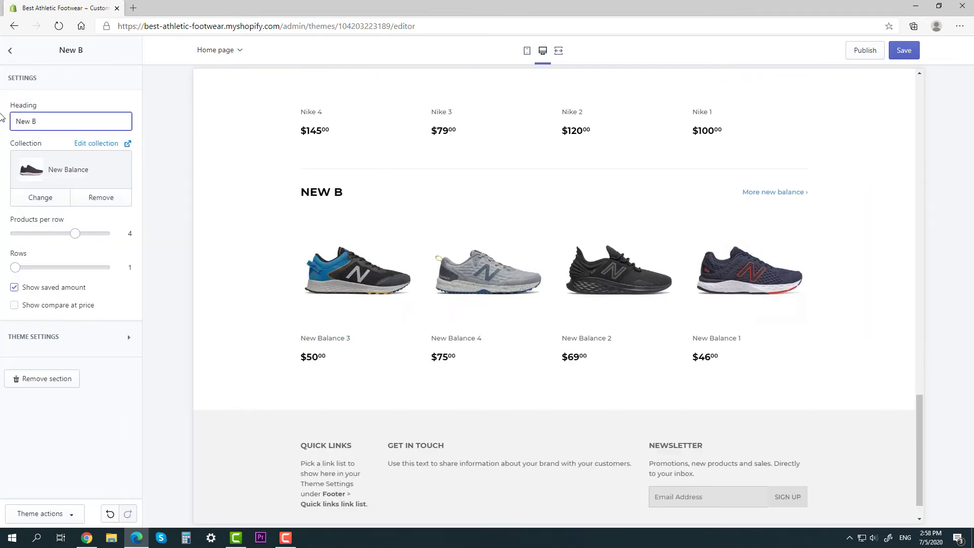
{"action": "type", "text": "alance"}
{"action": "left_click", "coordinate": [9, 50]}
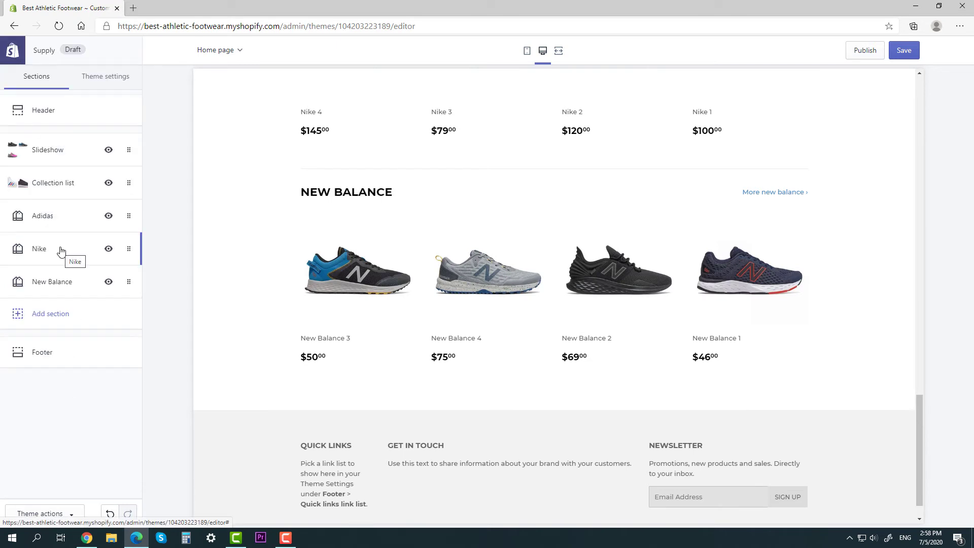
Examine the section types that can be added and the theme's color, typography, favicon and social media settings.
{"action": "left_click", "coordinate": [68, 320]}
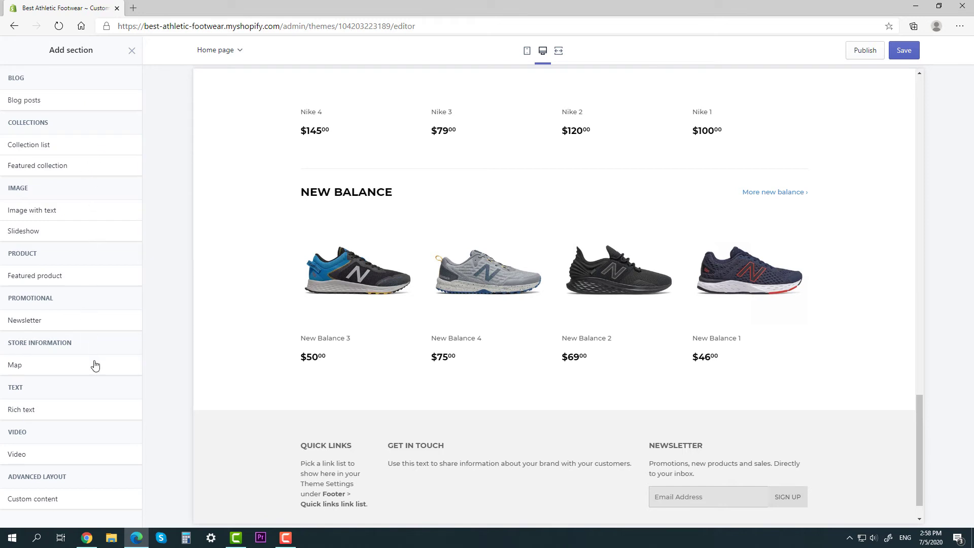
{"action": "left_click", "coordinate": [131, 51]}
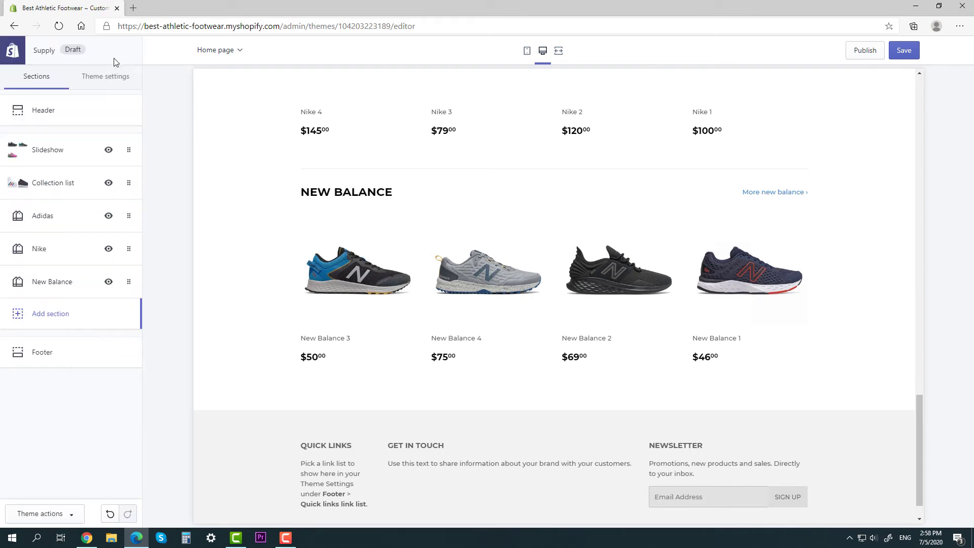
{"action": "left_click", "coordinate": [108, 85]}
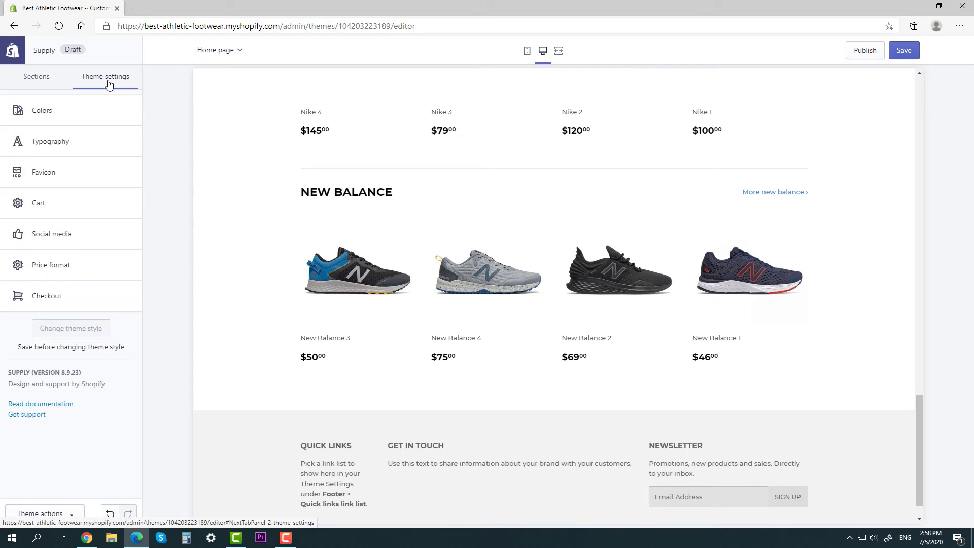
{"action": "left_click", "coordinate": [91, 106]}
{"action": "left_click", "coordinate": [16, 53]}
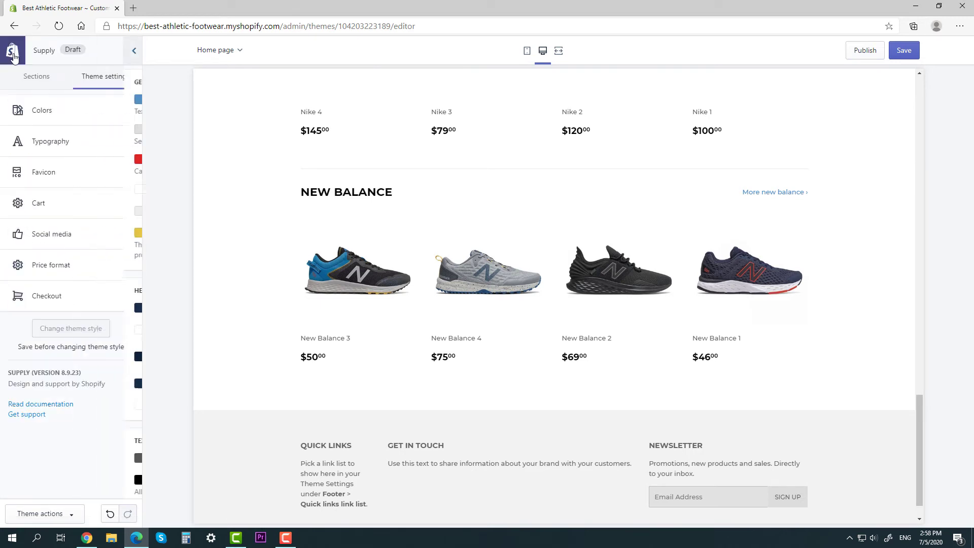
{"action": "left_click", "coordinate": [41, 148]}
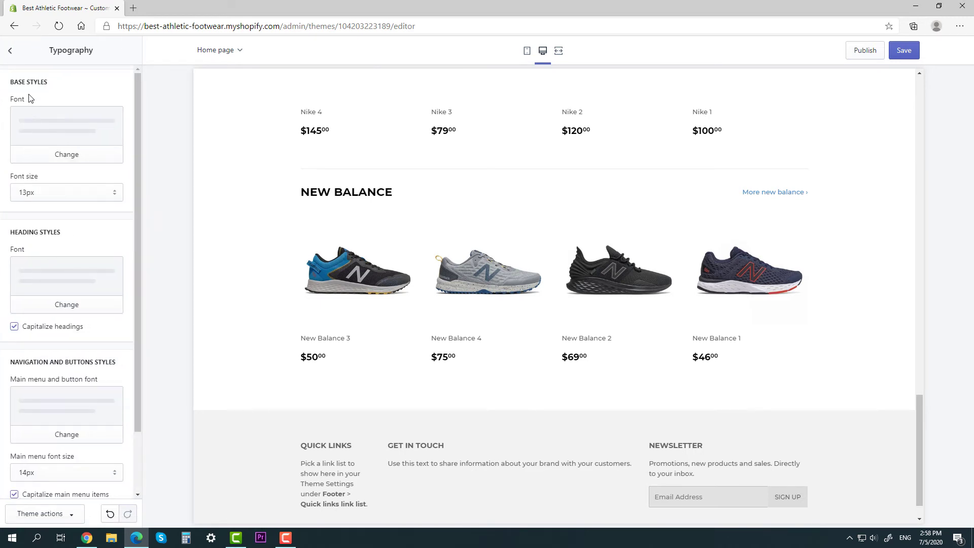
{"action": "left_click", "coordinate": [10, 53]}
{"action": "left_click", "coordinate": [44, 172]}
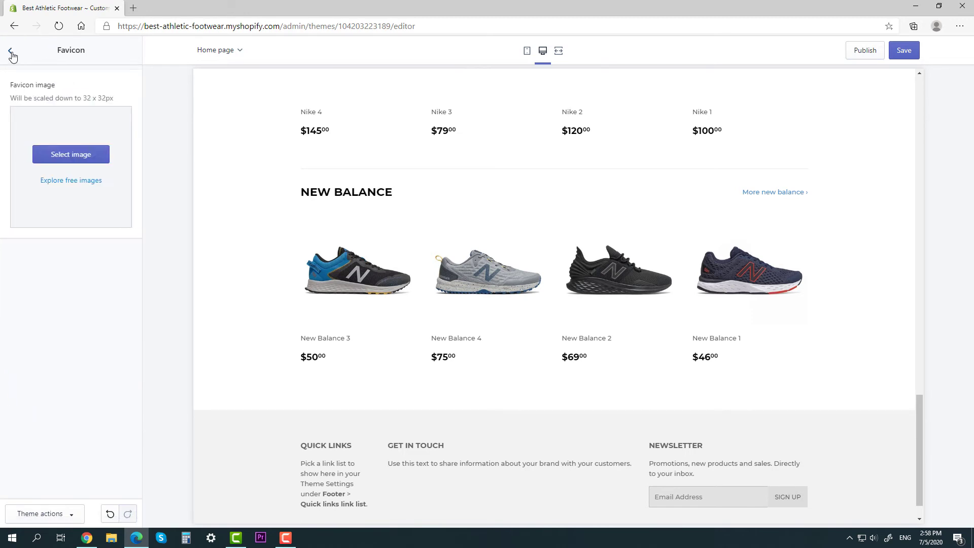
{"action": "left_click", "coordinate": [12, 53]}
{"action": "left_click", "coordinate": [51, 234]}
{"action": "scroll", "coordinate": [55, 217], "scroll_direction": "down", "scroll_amount": 2}
{"action": "left_click", "coordinate": [13, 52]}
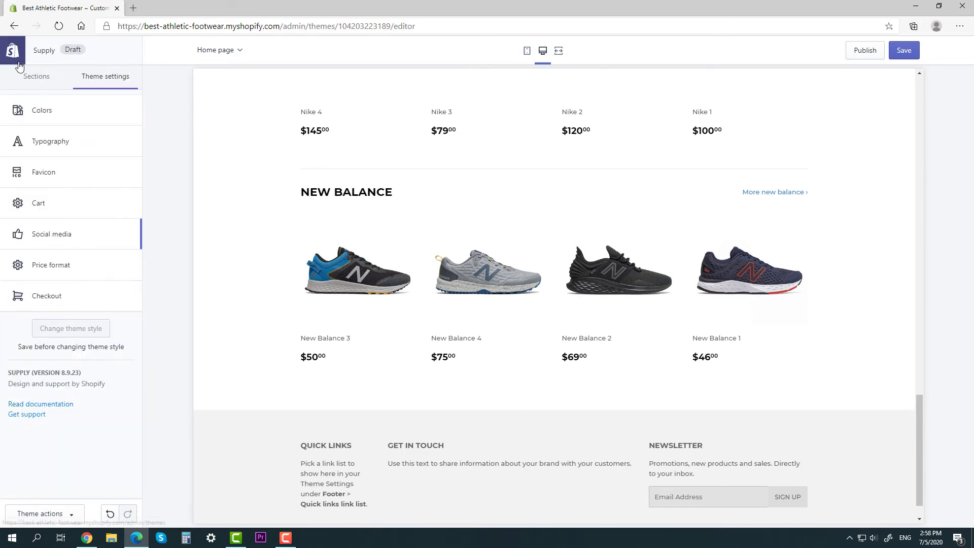
{"action": "left_click", "coordinate": [20, 76]}
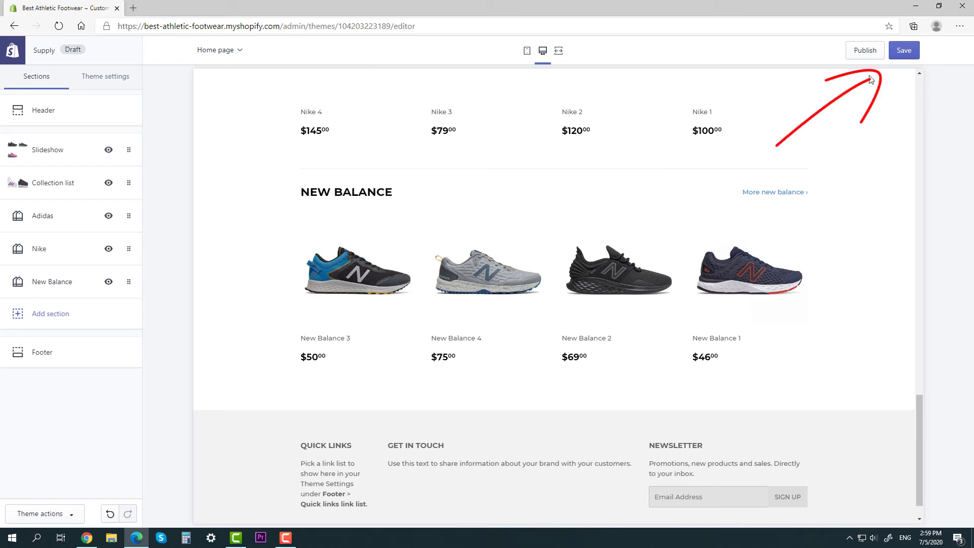
Save the home page customizations and publish the Supply theme in place of Debut.
{"action": "left_click", "coordinate": [906, 56]}
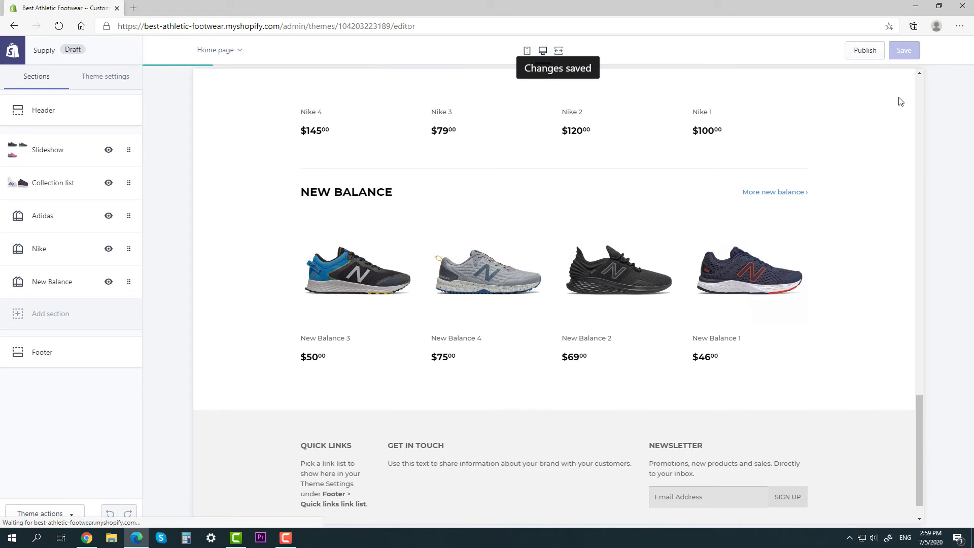
{"action": "left_click", "coordinate": [868, 55]}
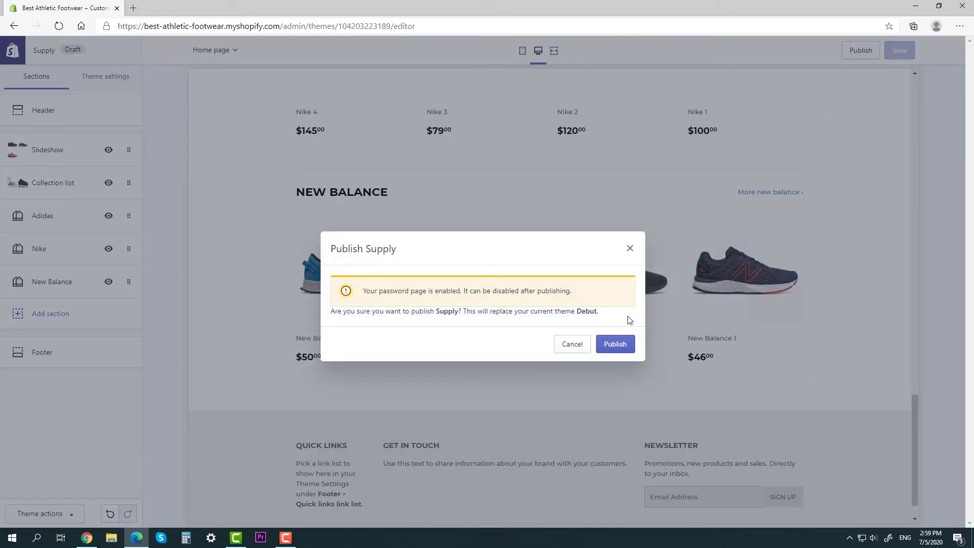
{"action": "left_click", "coordinate": [628, 344]}
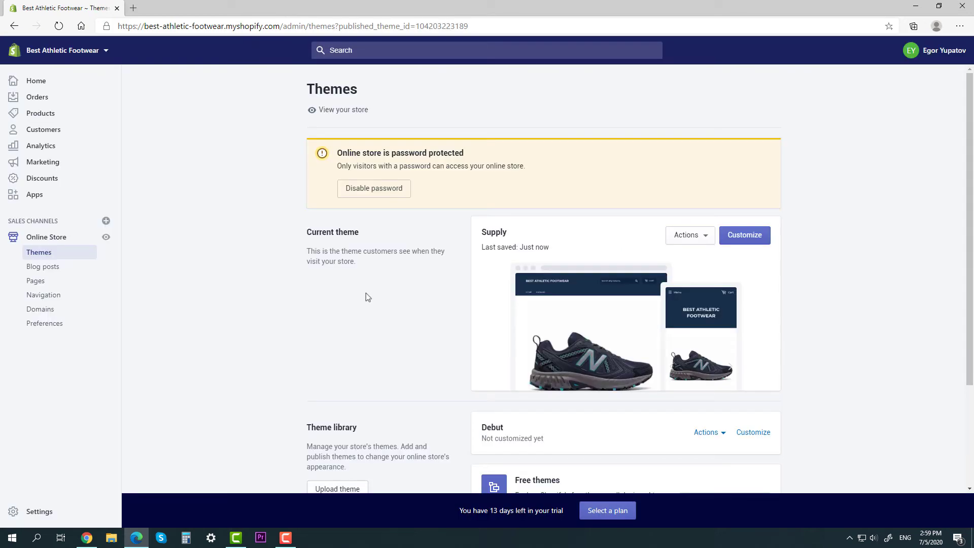
View the live storefront and look through its slideshow, Shop for list and brand collection sections.
{"action": "left_click", "coordinate": [106, 237]}
{"action": "scroll", "coordinate": [155, 244], "scroll_direction": "down", "scroll_amount": 7}
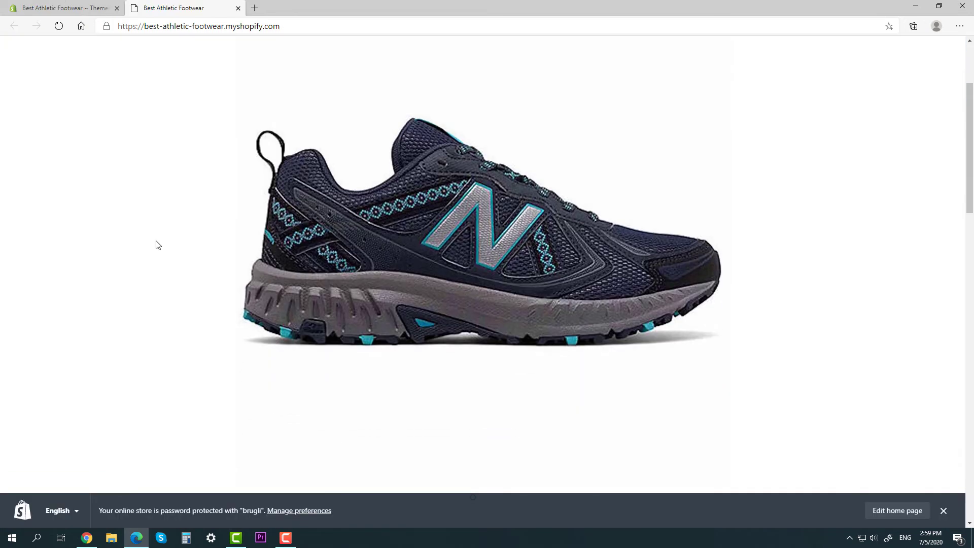
{"action": "scroll", "coordinate": [157, 245], "scroll_direction": "up", "scroll_amount": 3}
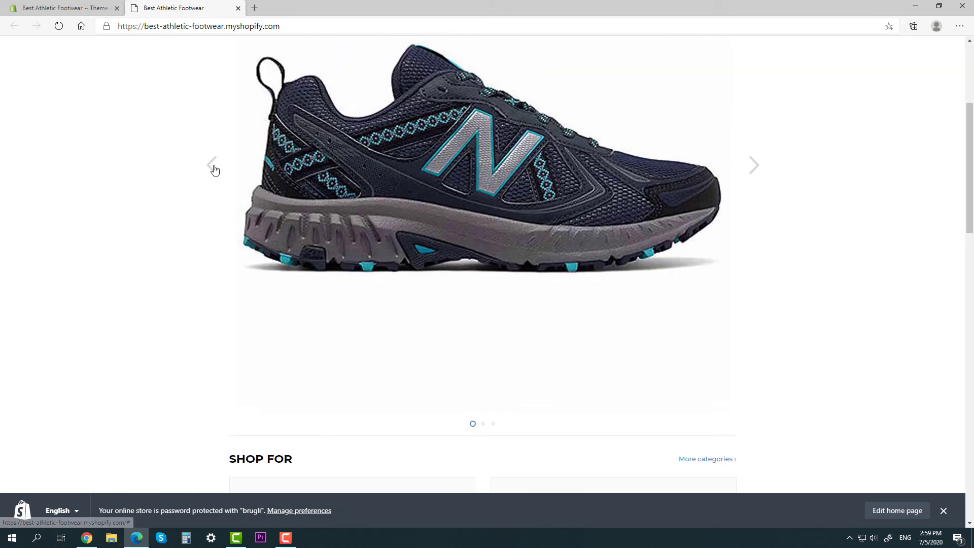
{"action": "left_click", "coordinate": [213, 168]}
{"action": "left_click", "coordinate": [213, 167]}
{"action": "scroll", "coordinate": [212, 175], "scroll_direction": "down", "scroll_amount": 7}
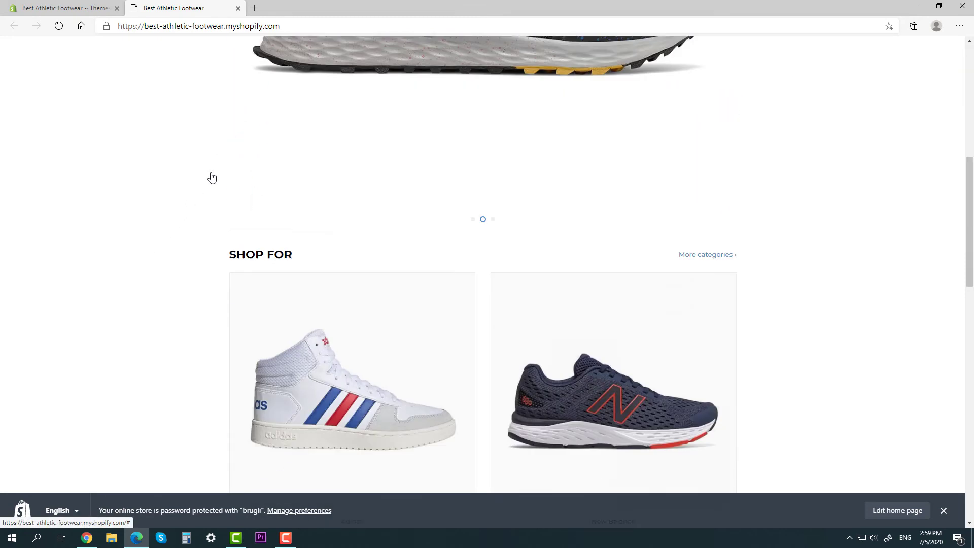
{"action": "scroll", "coordinate": [429, 202], "scroll_direction": "down", "scroll_amount": 10}
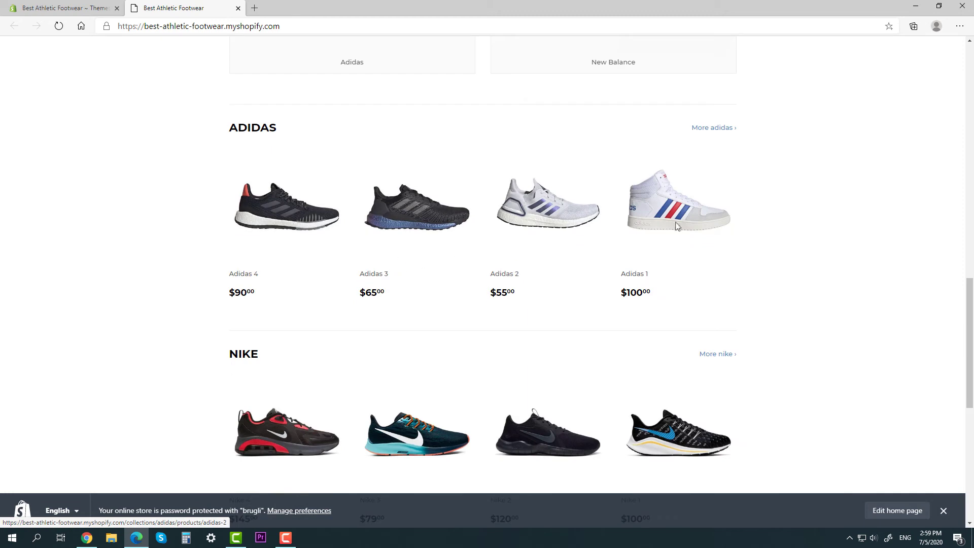
{"action": "scroll", "coordinate": [343, 210], "scroll_direction": "down", "scroll_amount": 4}
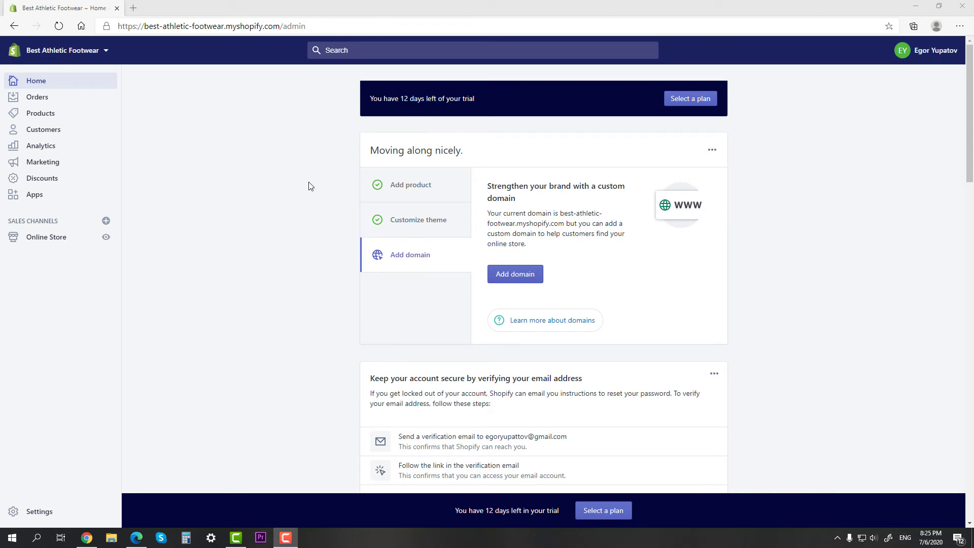
Start a new discount code and name it HOLIDAY.
{"action": "left_click", "coordinate": [63, 176]}
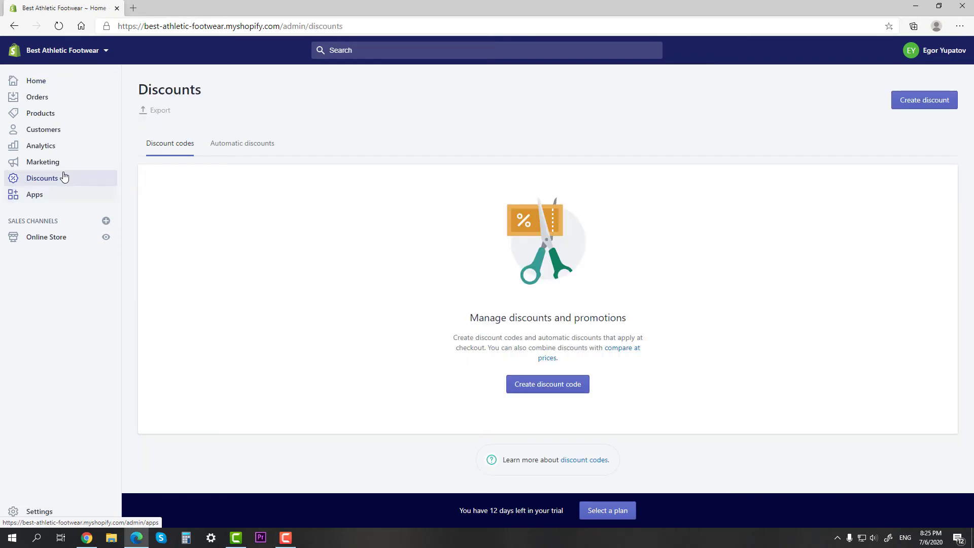
{"action": "left_click", "coordinate": [555, 389]}
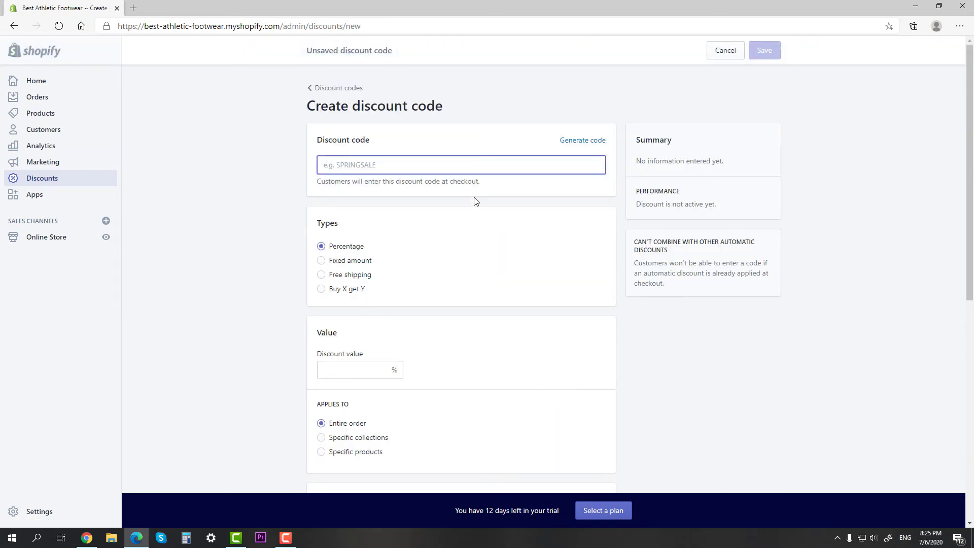
{"action": "left_click", "coordinate": [566, 145]}
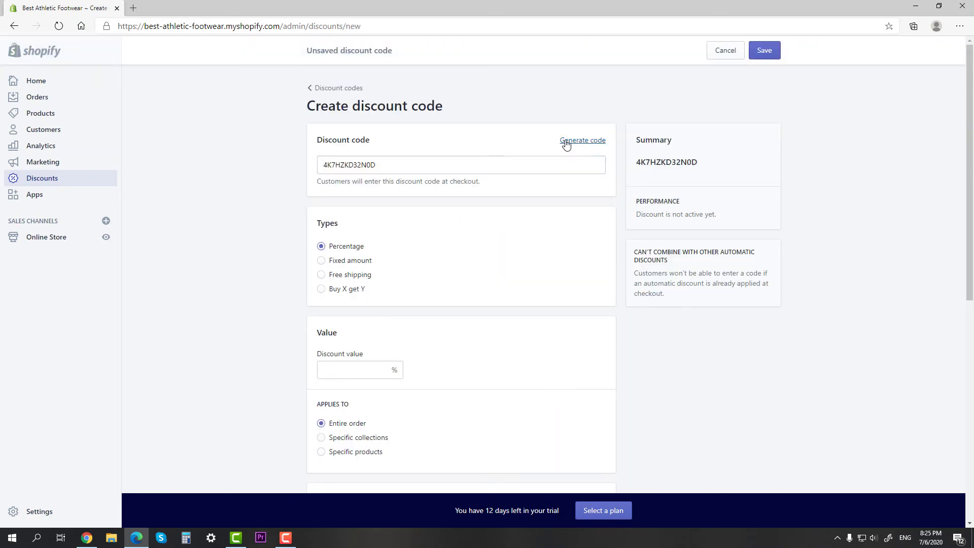
{"action": "left_click", "coordinate": [566, 144]}
{"action": "left_click_drag", "start_coordinate": [391, 168], "coordinate": [228, 166]}
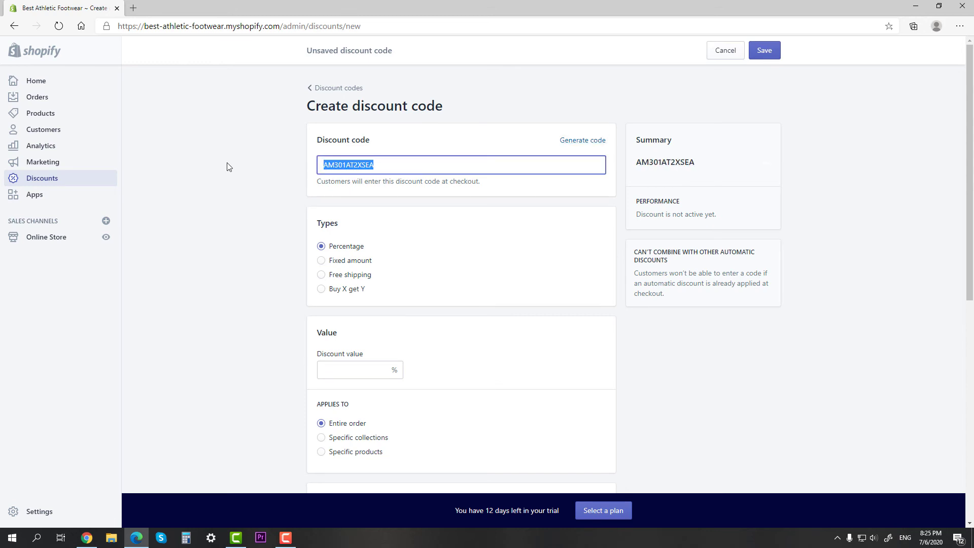
{"action": "type", "text": "HOLIDAY"}
{"action": "left_click", "coordinate": [227, 166]}
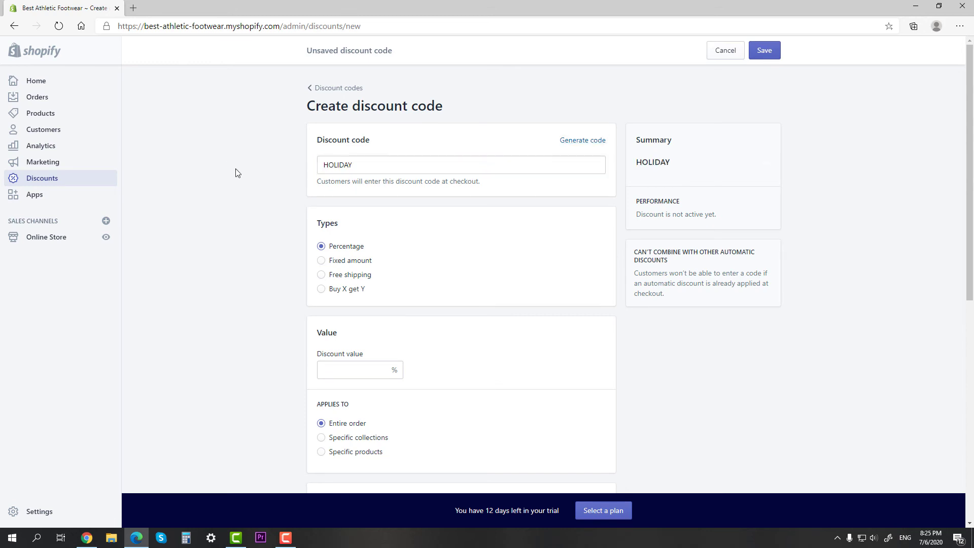
Set the HOLIDAY percentage discount's value to 5%.
{"action": "scroll", "coordinate": [235, 169], "scroll_direction": "down", "scroll_amount": 1}
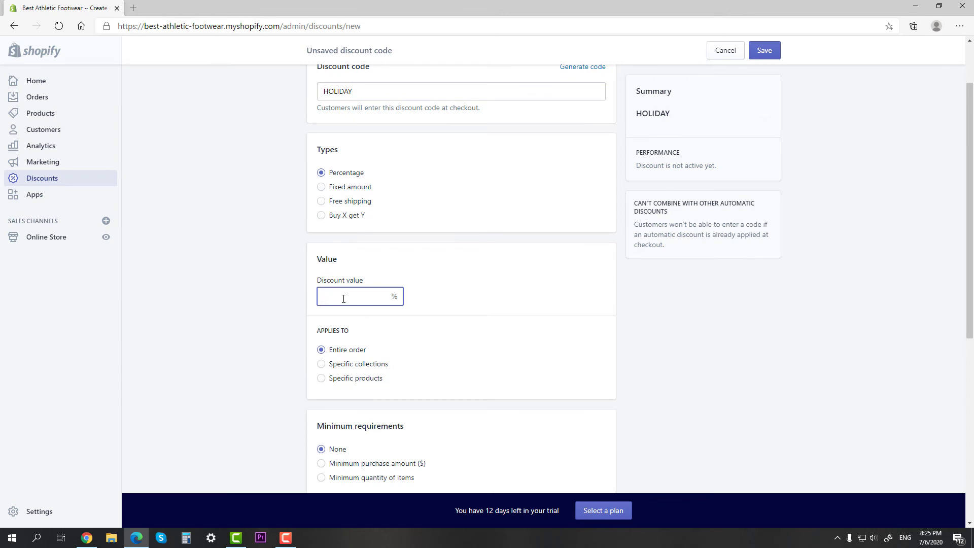
{"action": "type", "text": "5"}
{"action": "scroll", "coordinate": [470, 286], "scroll_direction": "down", "scroll_amount": 3}
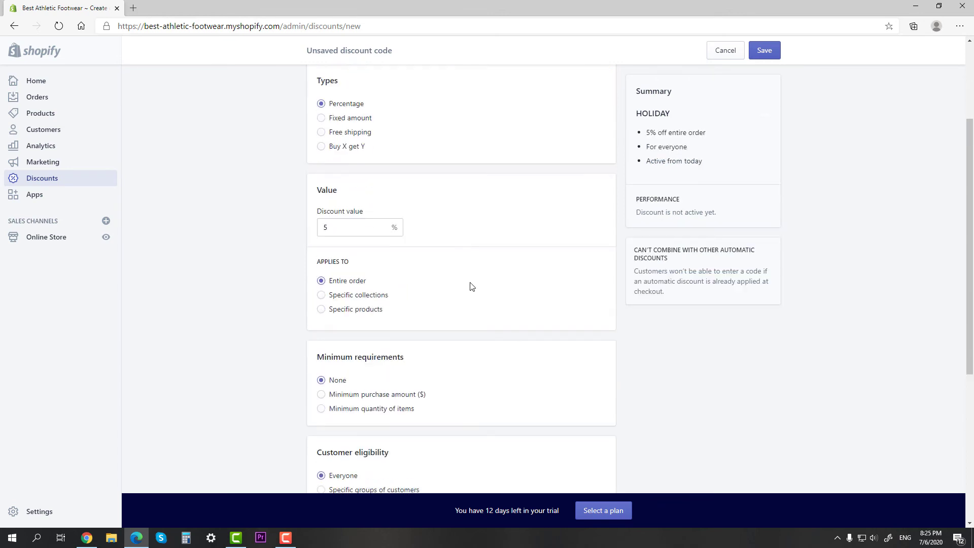
{"action": "left_click", "coordinate": [357, 232]}
{"action": "left_click", "coordinate": [323, 201]}
Limit the HOLIDAY discount to one use per customer and save the discount code.
{"action": "scroll", "coordinate": [320, 168], "scroll_direction": "down", "scroll_amount": 3}
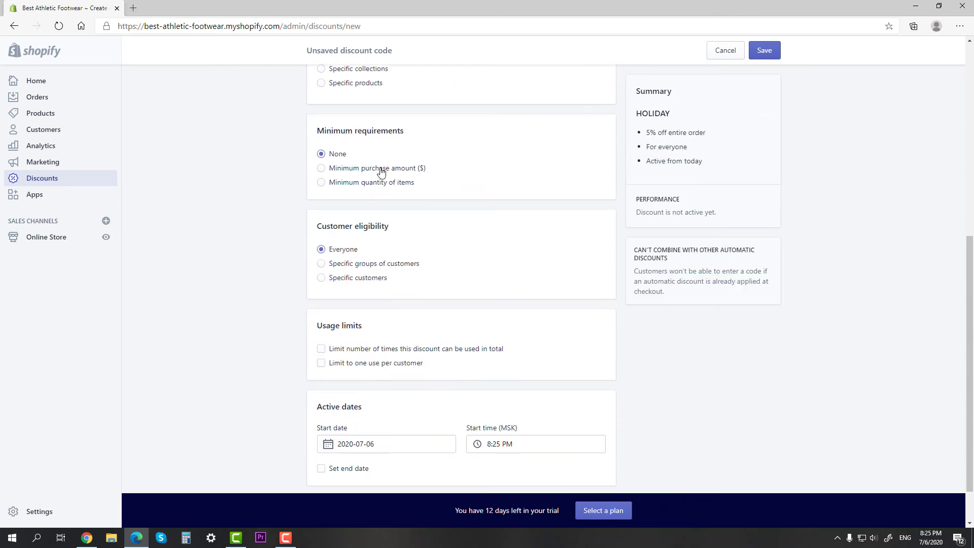
{"action": "scroll", "coordinate": [442, 188], "scroll_direction": "down", "scroll_amount": 1}
{"action": "left_click", "coordinate": [350, 313]}
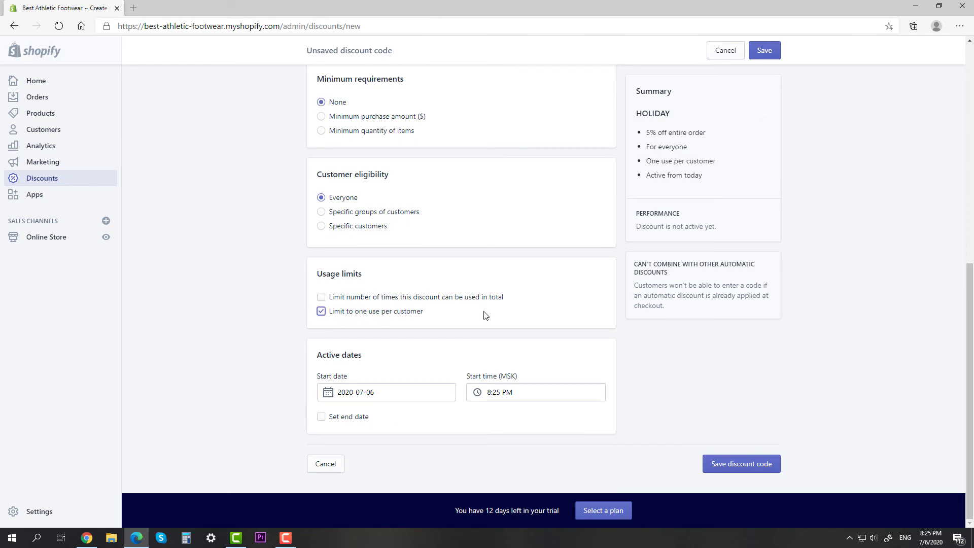
{"action": "left_click", "coordinate": [756, 473]}
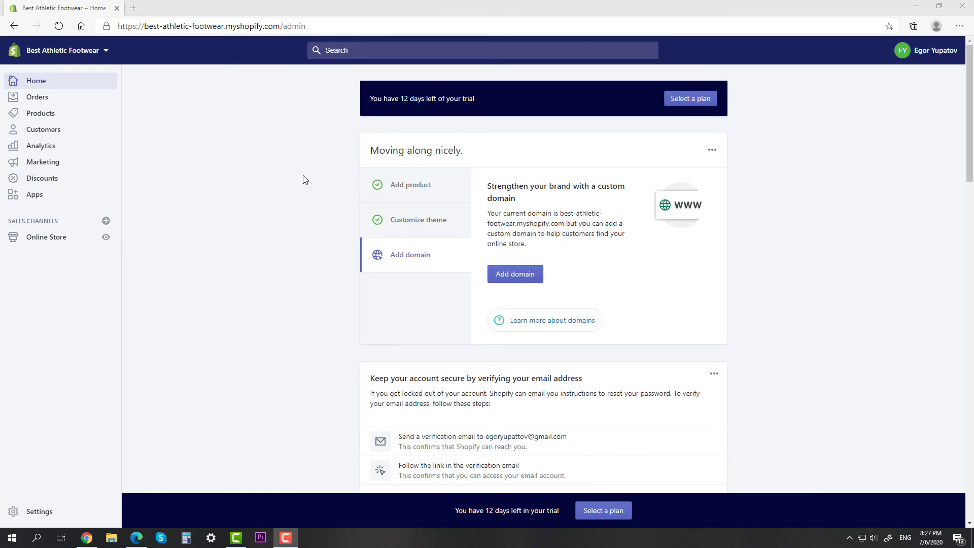
Visit the Shopify App Store and browse the apps in the Launching your store collection.
{"action": "left_click", "coordinate": [35, 194]}
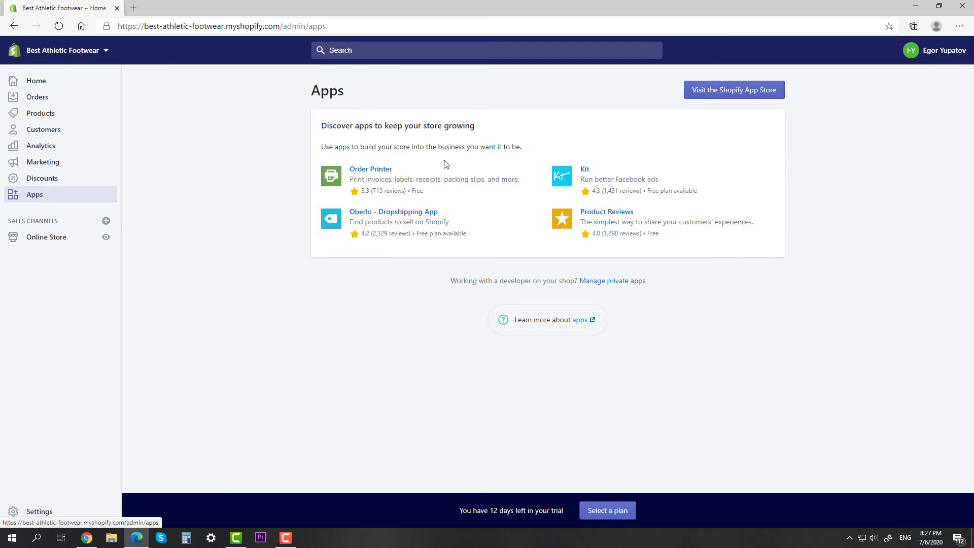
{"action": "left_click", "coordinate": [707, 92]}
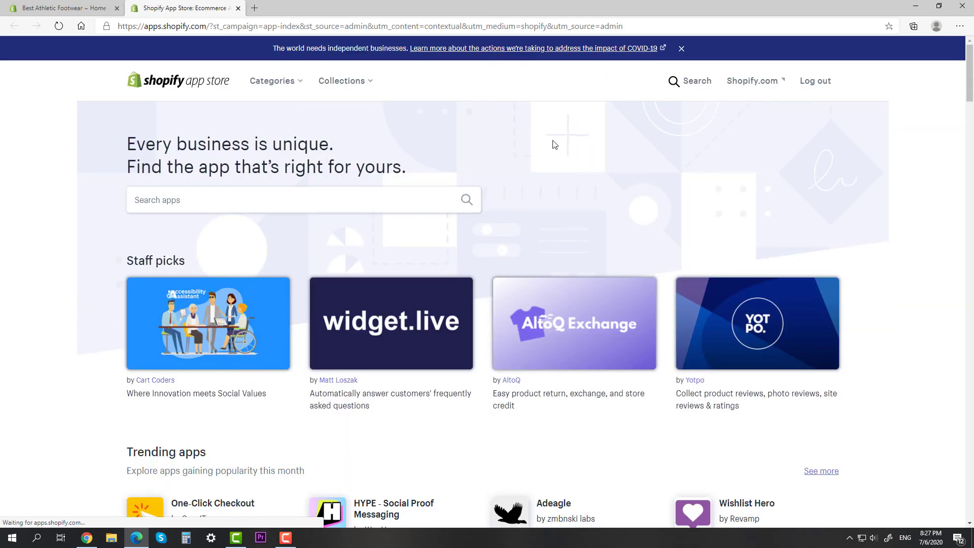
{"action": "left_click", "coordinate": [356, 82]}
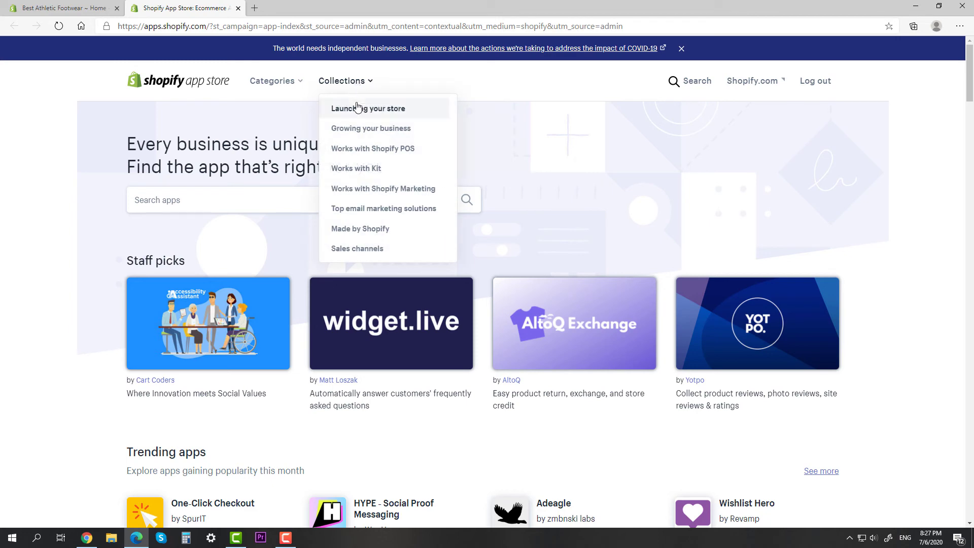
{"action": "left_click", "coordinate": [357, 106]}
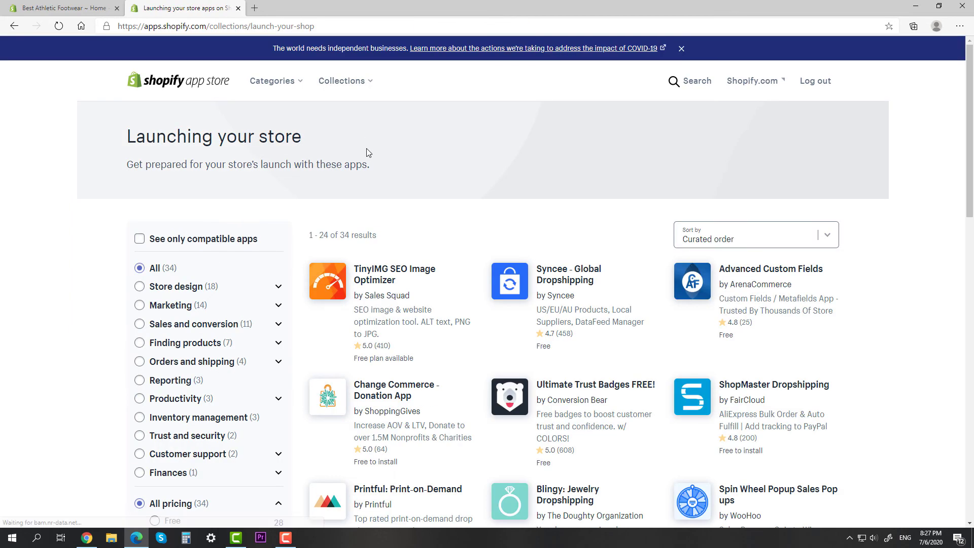
{"action": "scroll", "coordinate": [471, 282], "scroll_direction": "down", "scroll_amount": 8}
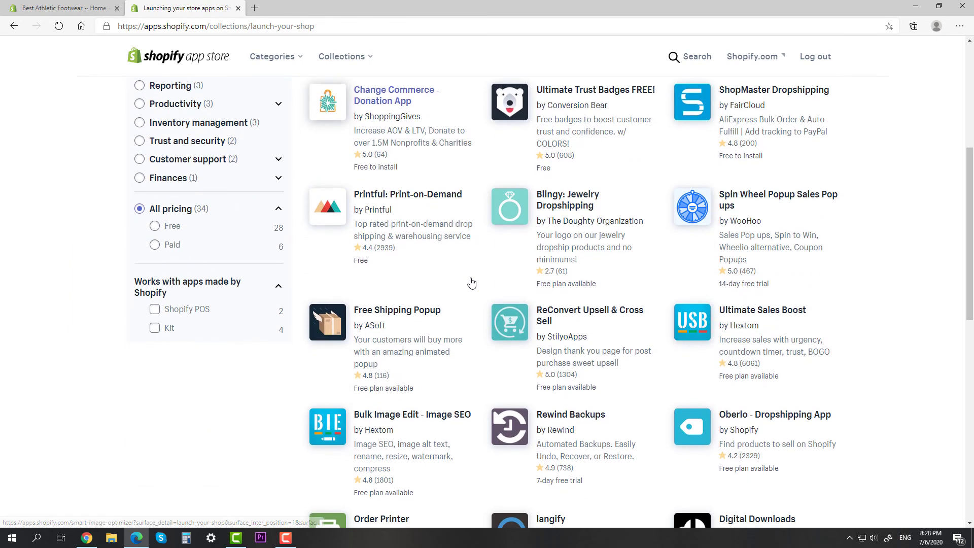
{"action": "scroll", "coordinate": [471, 282], "scroll_direction": "down", "scroll_amount": 7}
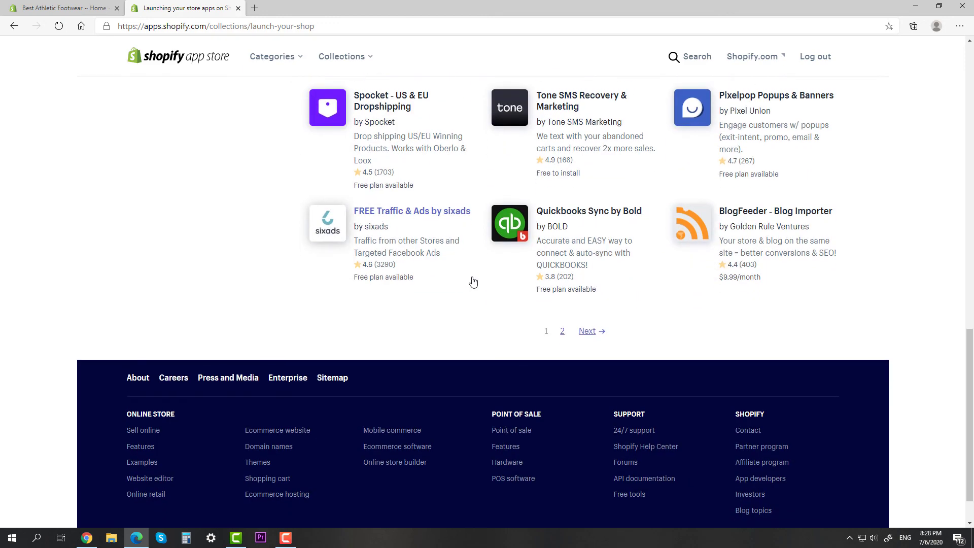
{"action": "scroll", "coordinate": [472, 281], "scroll_direction": "up", "scroll_amount": 7}
{"action": "scroll", "coordinate": [472, 282], "scroll_direction": "up", "scroll_amount": 10}
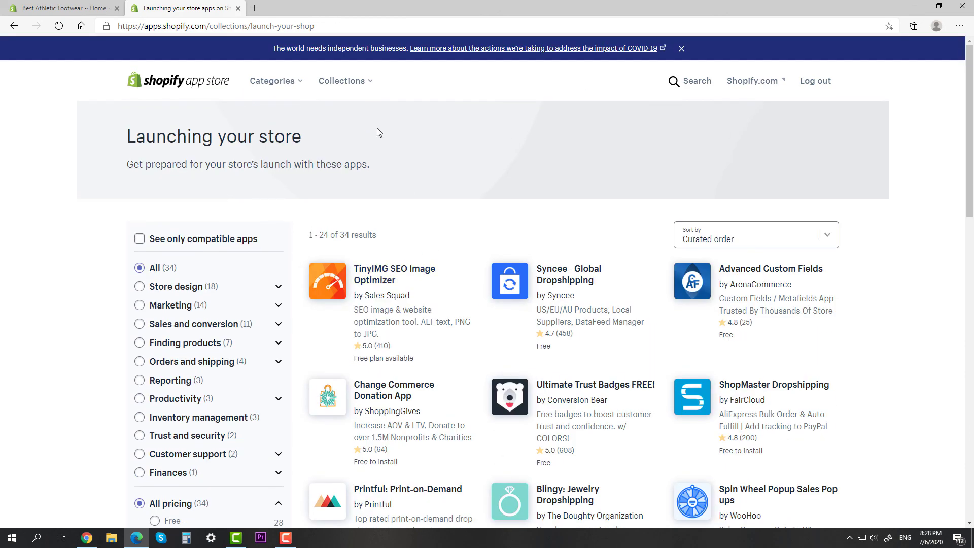
Browse the apps in the Growing your business collection.
{"action": "left_click", "coordinate": [345, 80]}
{"action": "left_click", "coordinate": [369, 129]}
{"action": "scroll", "coordinate": [474, 189], "scroll_direction": "down", "scroll_amount": 8}
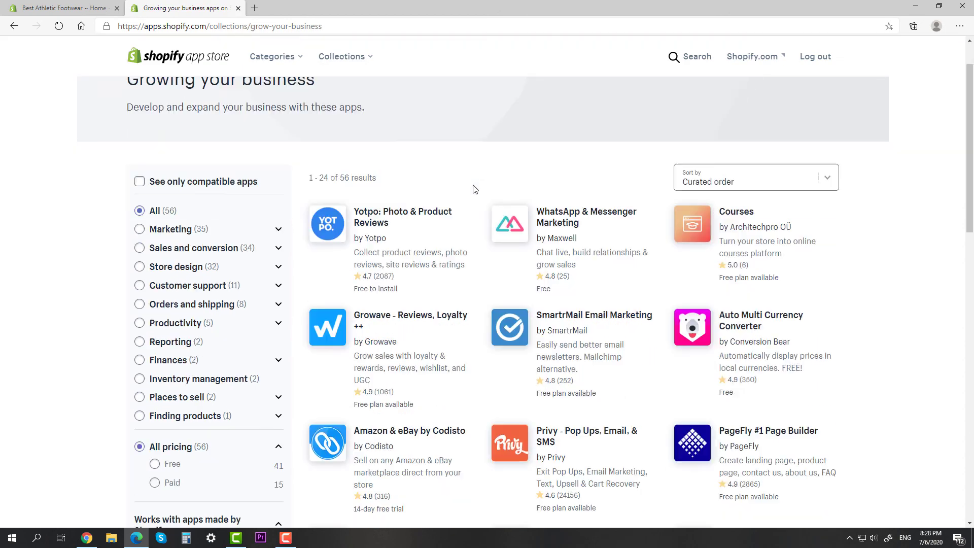
{"action": "scroll", "coordinate": [472, 187], "scroll_direction": "down", "scroll_amount": 3}
{"action": "scroll", "coordinate": [472, 188], "scroll_direction": "up", "scroll_amount": 10}
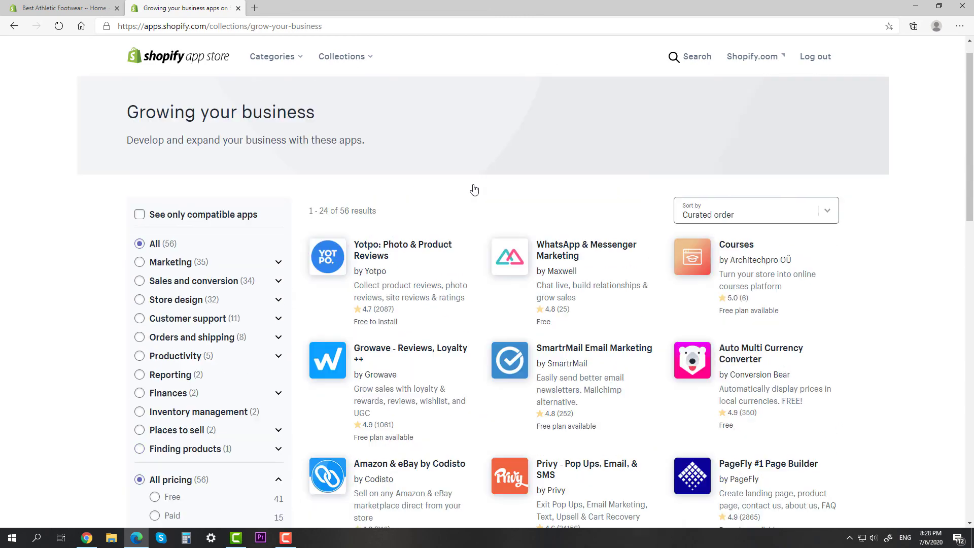
Browse the apps in the Works with Shopify POS collection.
{"action": "left_click", "coordinate": [345, 81]}
{"action": "left_click", "coordinate": [371, 152]}
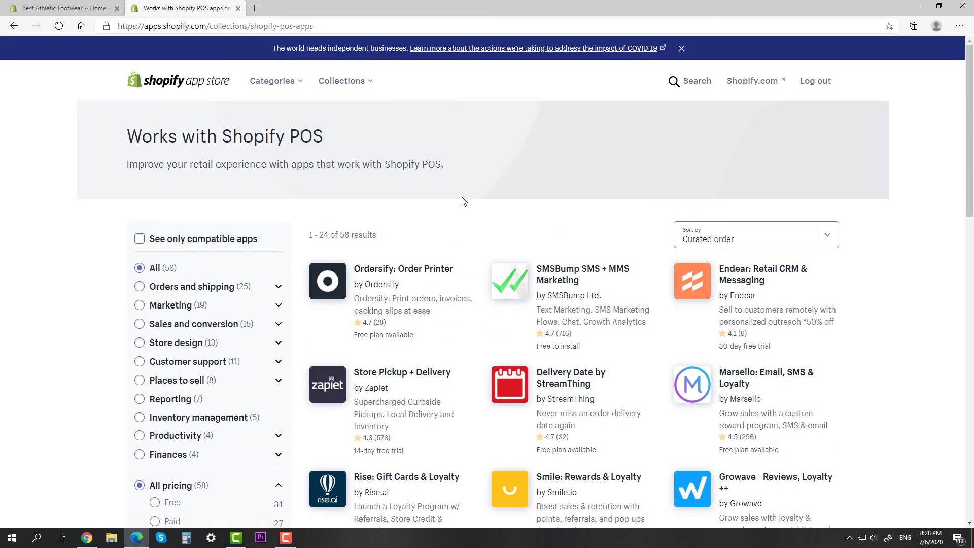
{"action": "scroll", "coordinate": [462, 201], "scroll_direction": "down", "scroll_amount": 8}
{"action": "scroll", "coordinate": [462, 202], "scroll_direction": "down", "scroll_amount": 7}
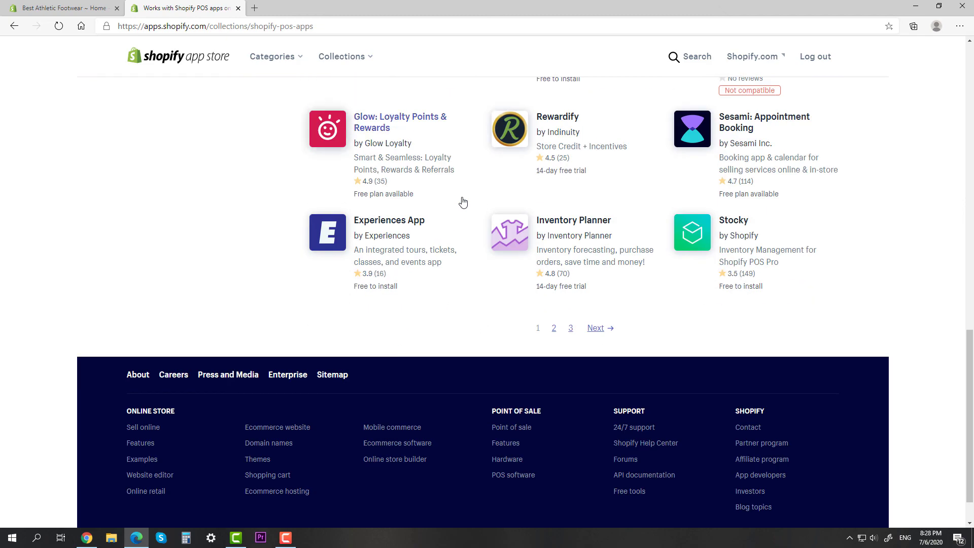
{"action": "scroll", "coordinate": [463, 200], "scroll_direction": "up", "scroll_amount": 3}
Examine the Rewardify app's listing and media gallery images, and return to the Works with Shopify POS collection.
{"action": "left_click", "coordinate": [550, 264]}
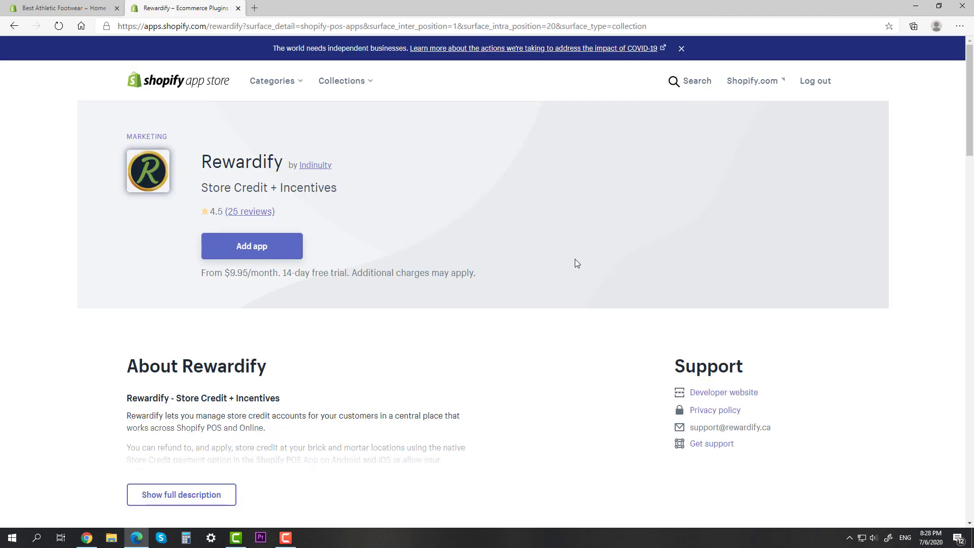
{"action": "scroll", "coordinate": [573, 259], "scroll_direction": "down", "scroll_amount": 6}
{"action": "scroll", "coordinate": [568, 250], "scroll_direction": "down", "scroll_amount": 1}
{"action": "left_click", "coordinate": [393, 254]}
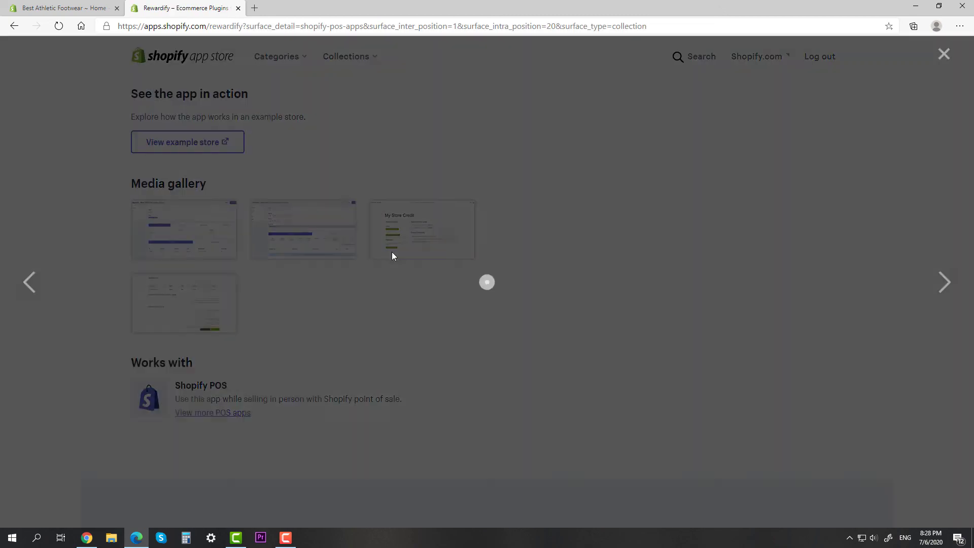
{"action": "left_click", "coordinate": [941, 284]}
{"action": "left_click", "coordinate": [943, 282]}
{"action": "left_click", "coordinate": [943, 282]}
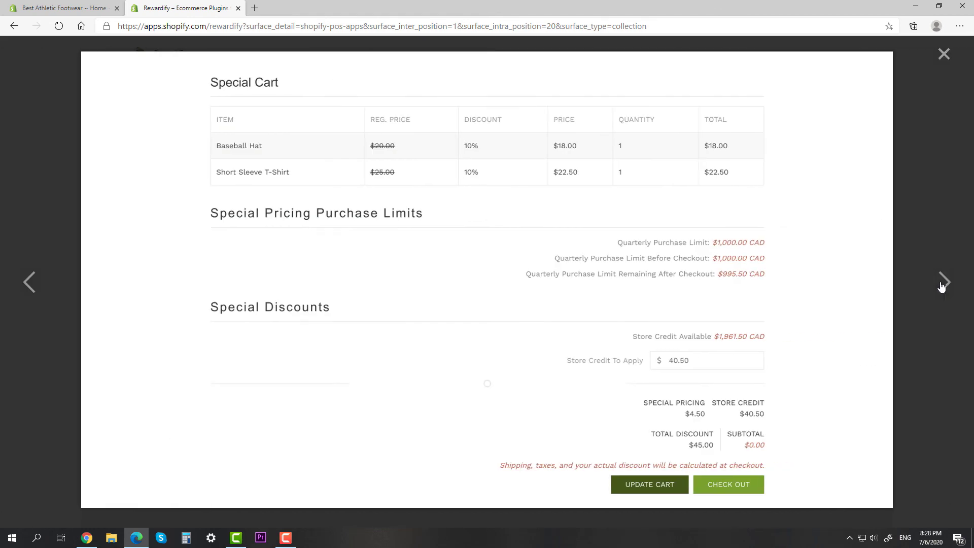
{"action": "left_click", "coordinate": [944, 54]}
{"action": "scroll", "coordinate": [558, 231], "scroll_direction": "up", "scroll_amount": 7}
{"action": "key", "text": "alt+Left"}
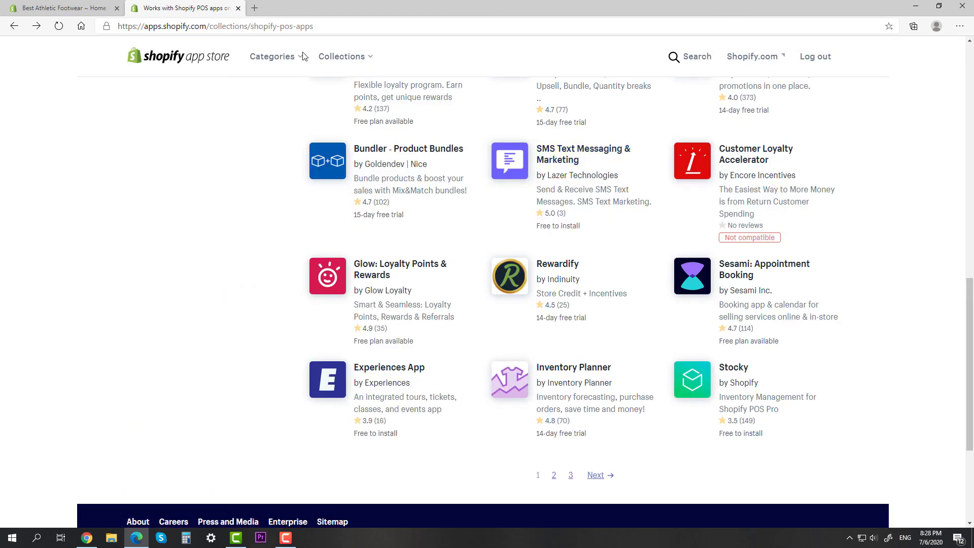
Browse the Marketing apps in the Ads and retargeting category.
{"action": "mouse_move", "coordinate": [303, 57]}
{"action": "mouse_move", "coordinate": [304, 143]}
{"action": "left_click", "coordinate": [429, 83]}
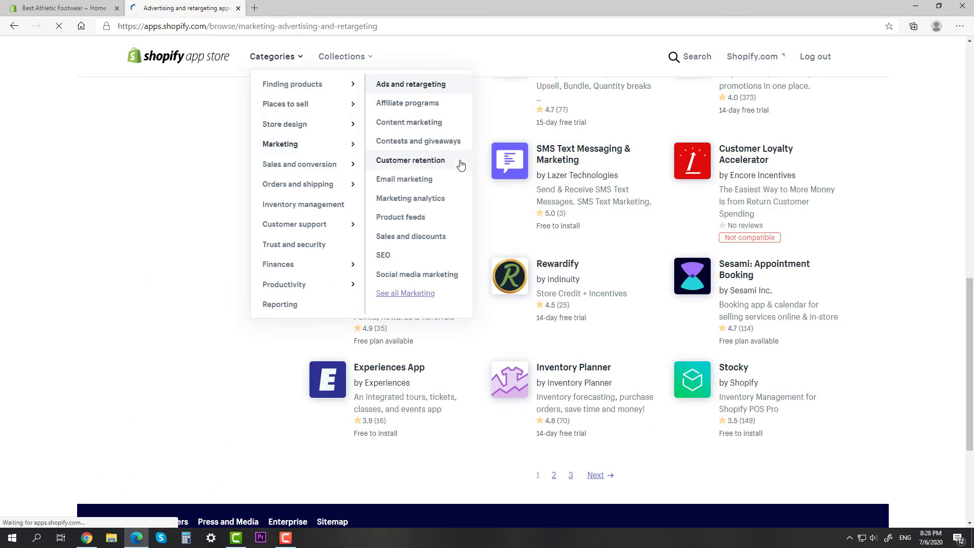
{"action": "scroll", "coordinate": [462, 165], "scroll_direction": "down", "scroll_amount": 2}
Examine the Facebook channel app's listing, pricing and reviews, and close the app store to return to the store admin.
{"action": "left_click", "coordinate": [565, 189]}
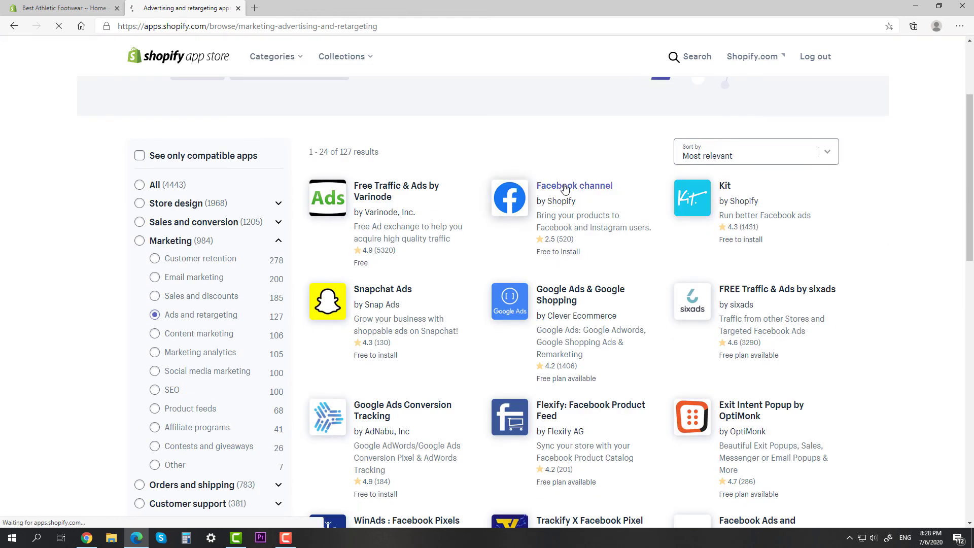
{"action": "scroll", "coordinate": [565, 189], "scroll_direction": "down", "scroll_amount": 15}
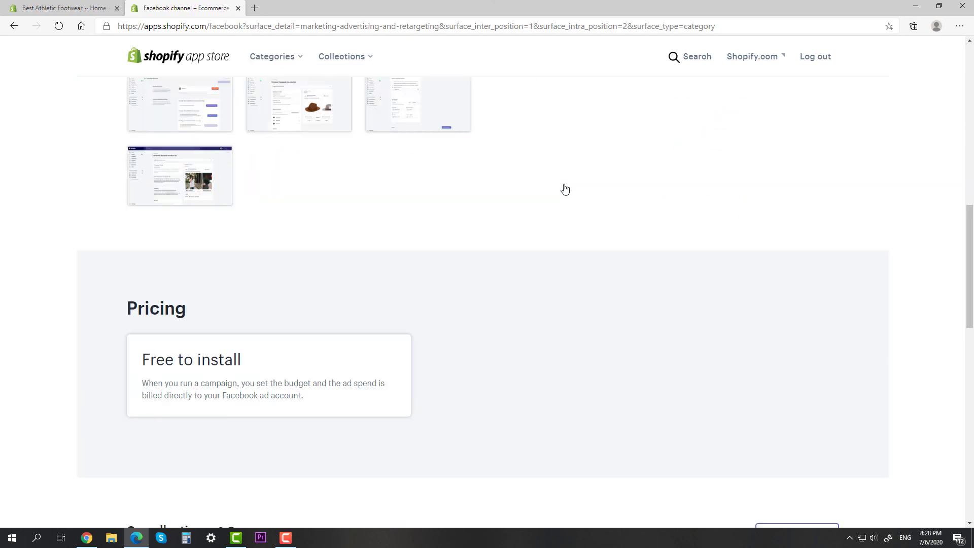
{"action": "scroll", "coordinate": [352, 159], "scroll_direction": "down", "scroll_amount": 3}
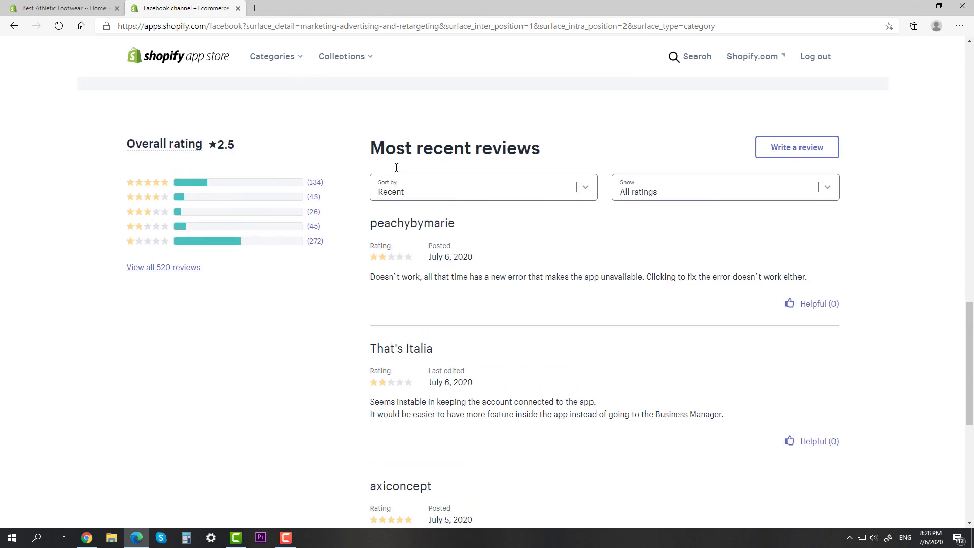
{"action": "scroll", "coordinate": [396, 167], "scroll_direction": "up", "scroll_amount": 18}
{"action": "key", "text": "alt+Left"}
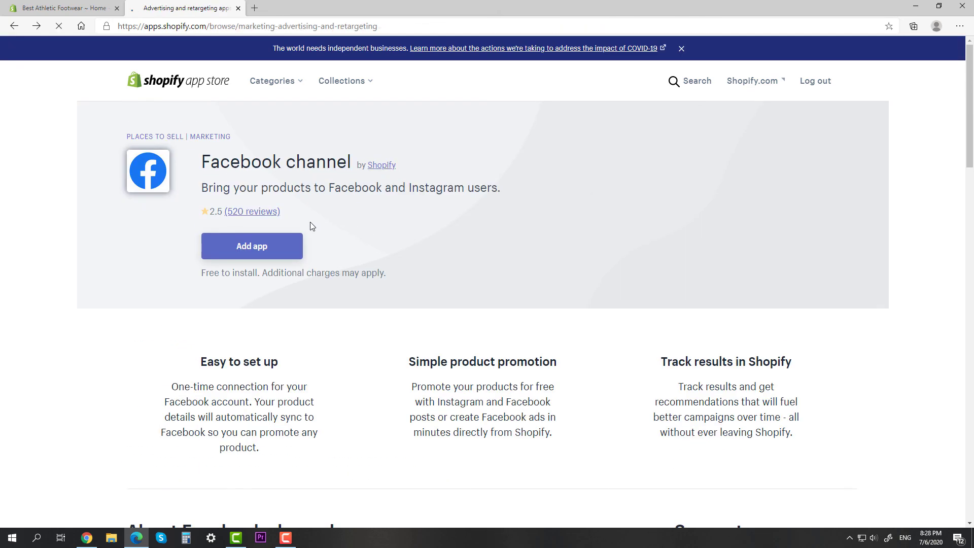
{"action": "key", "text": "ctrl+w"}
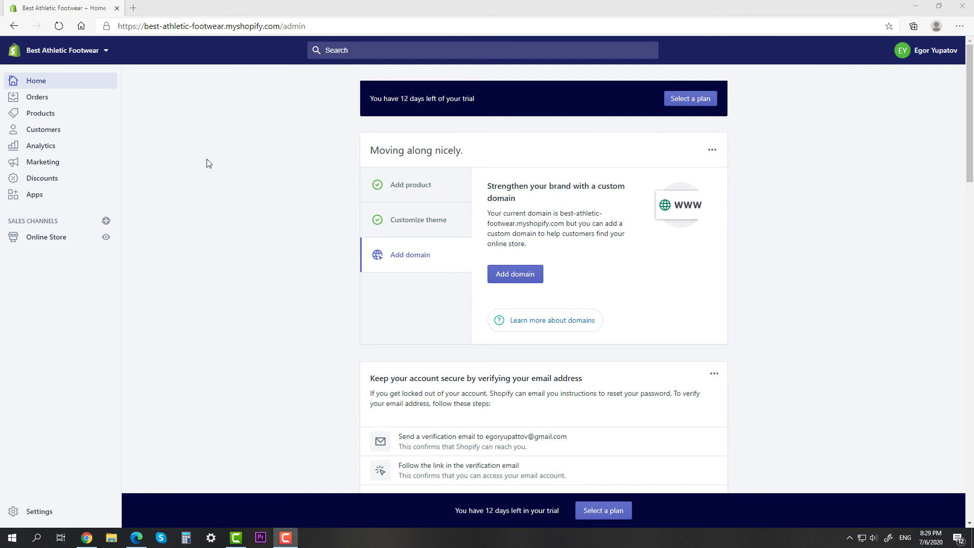
Review the sales, sessions and conversion cards on the Analytics overview dashboard.
{"action": "left_click", "coordinate": [62, 147]}
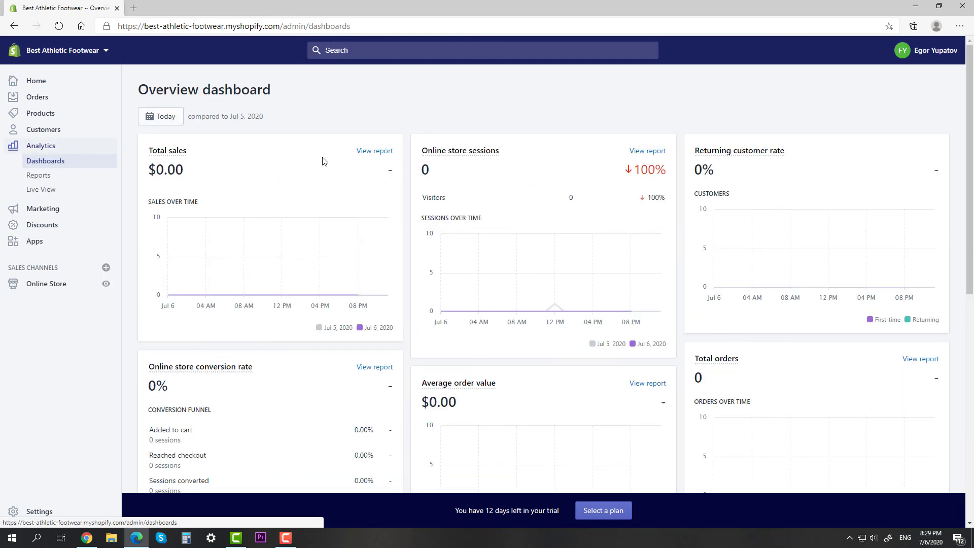
{"action": "scroll", "coordinate": [326, 160], "scroll_direction": "down", "scroll_amount": 8}
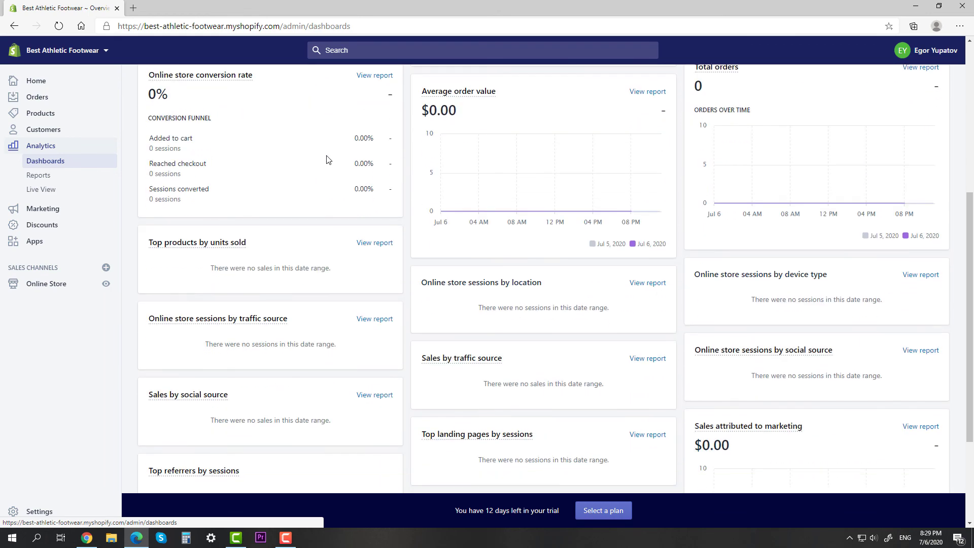
{"action": "scroll", "coordinate": [327, 160], "scroll_direction": "down", "scroll_amount": 1}
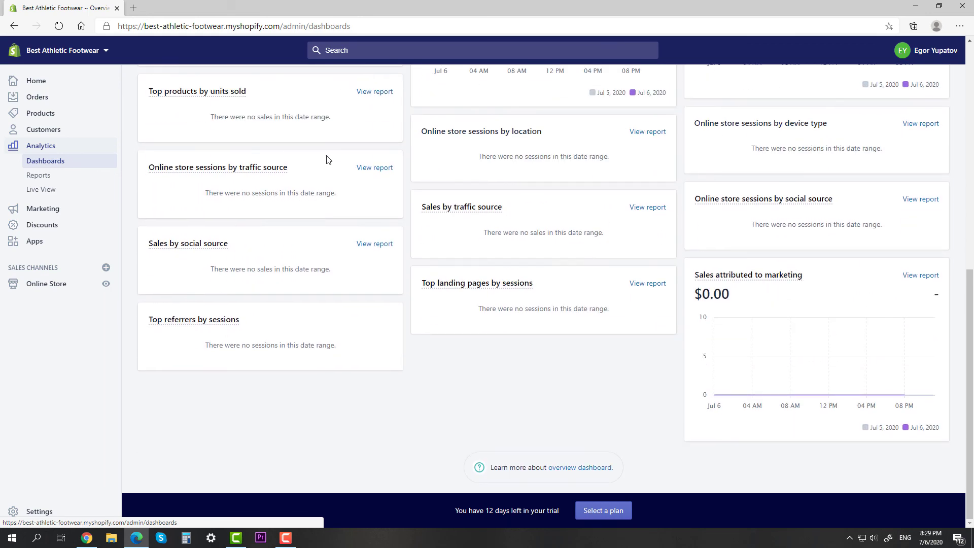
{"action": "scroll", "coordinate": [326, 160], "scroll_direction": "up", "scroll_amount": 9}
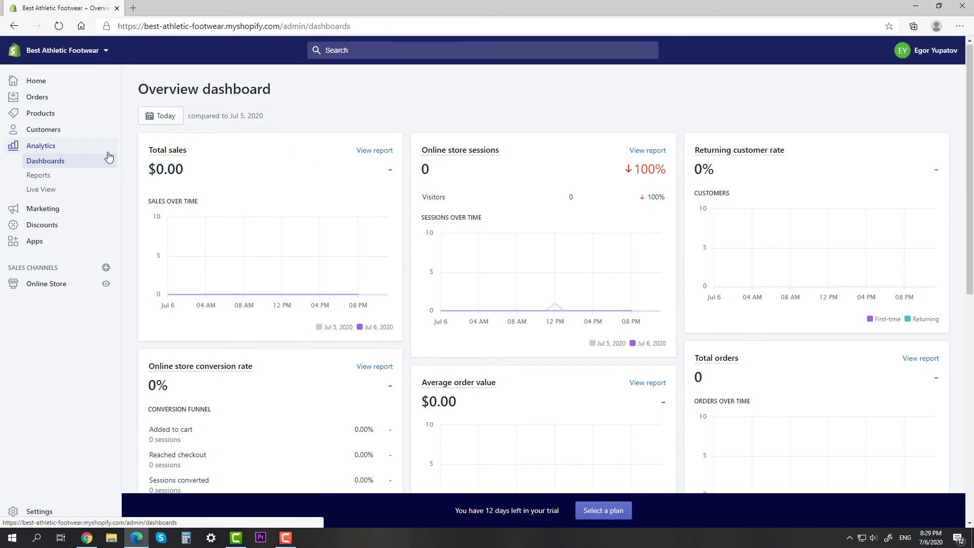
Look through the available Analytics reports, and view the Live View map and real-time activity charts.
{"action": "left_click", "coordinate": [59, 176]}
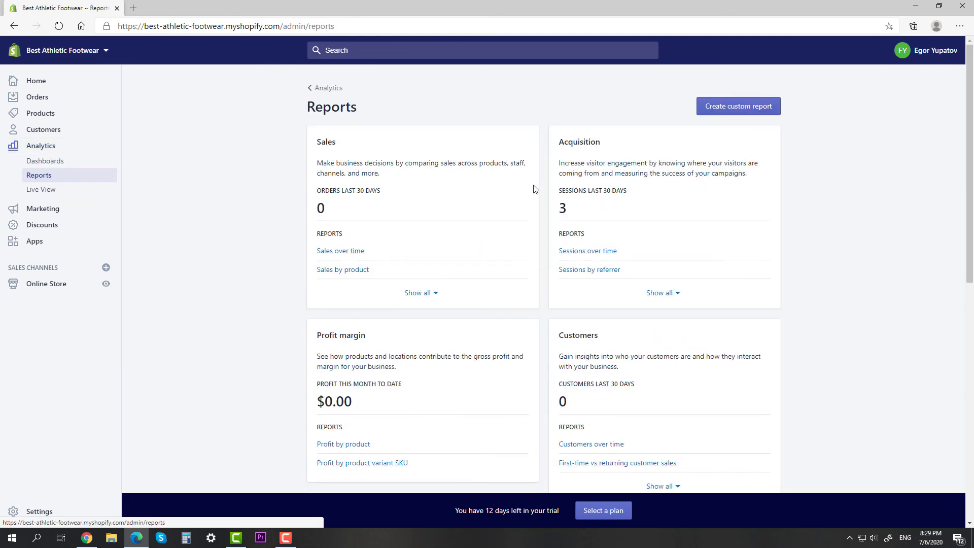
{"action": "scroll", "coordinate": [533, 190], "scroll_direction": "down", "scroll_amount": 10}
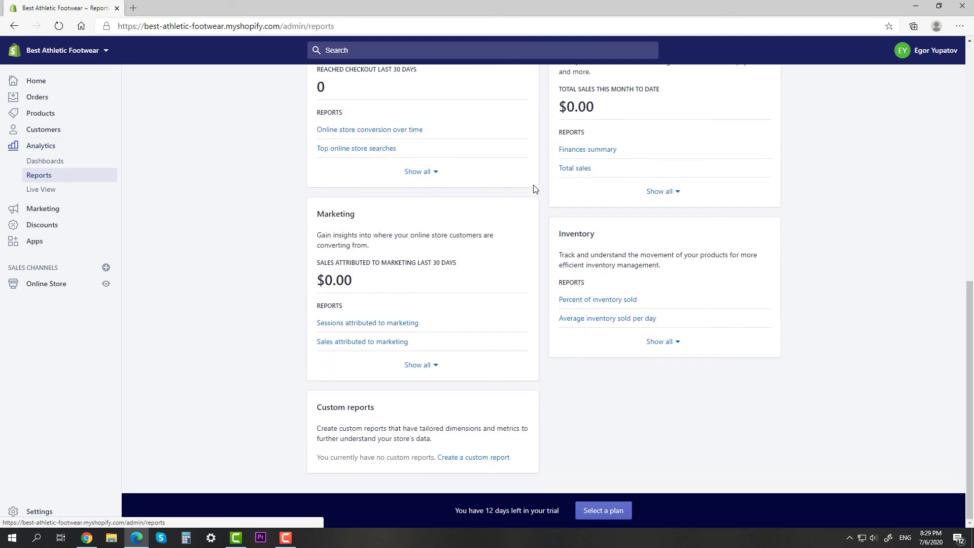
{"action": "scroll", "coordinate": [533, 189], "scroll_direction": "up", "scroll_amount": 10}
{"action": "left_click", "coordinate": [80, 190]}
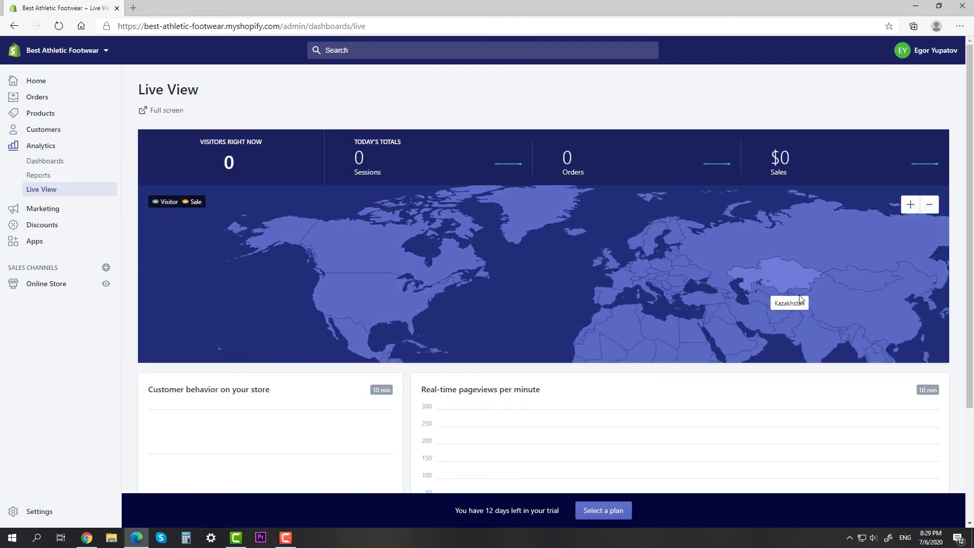
{"action": "scroll", "coordinate": [540, 287], "scroll_direction": "down", "scroll_amount": 3}
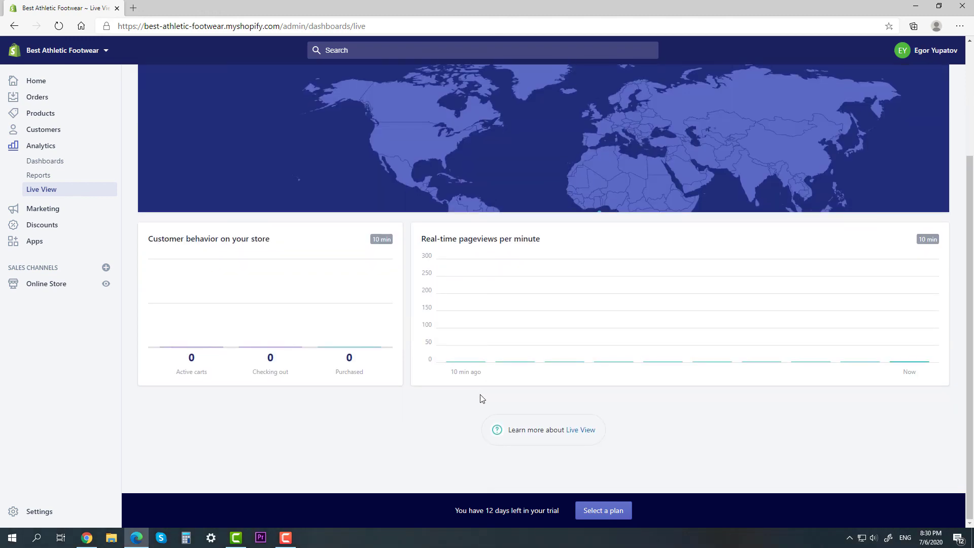